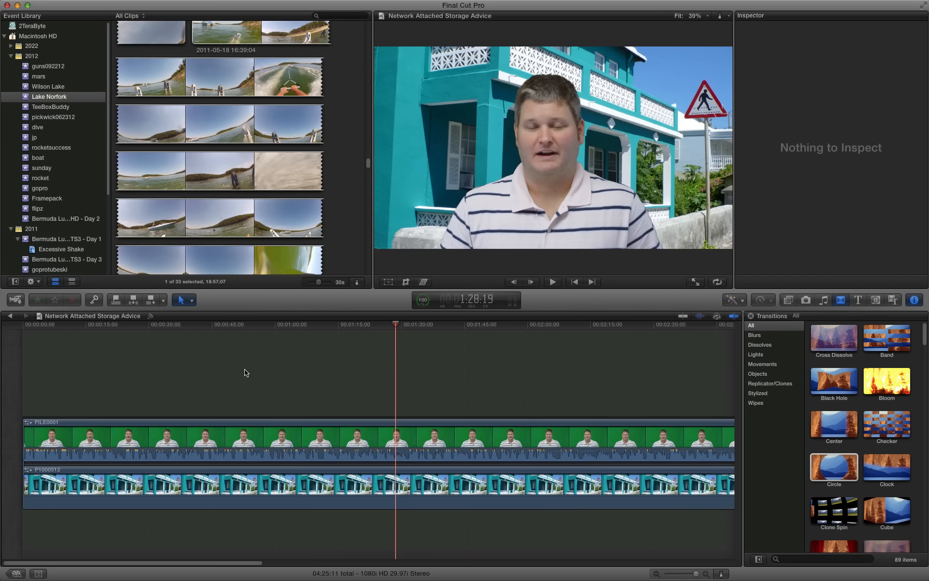
# Review the uncensored footage at several points, including about 0:52, 1:29 and 1:44, and play the first ten seconds from the start.
pyautogui.click(246, 370)
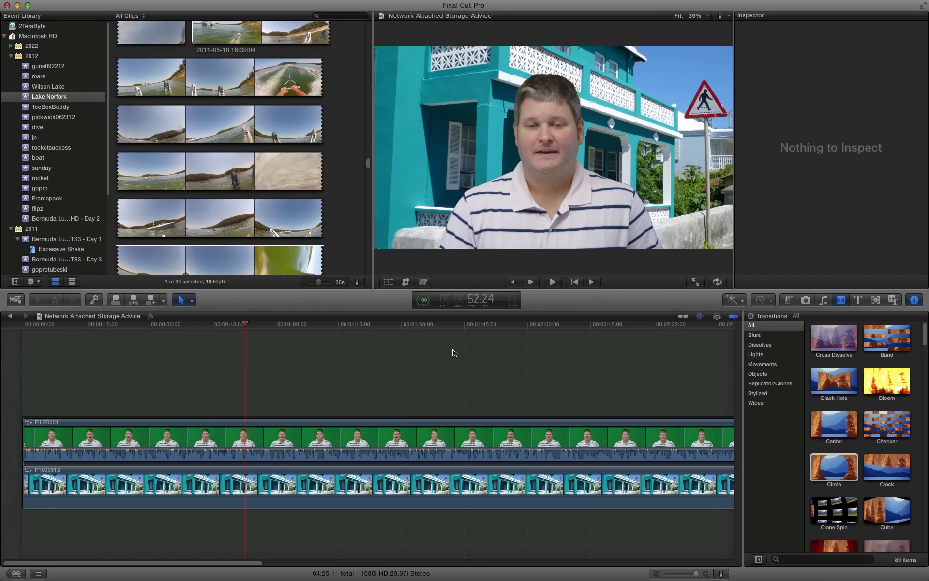
pyautogui.click(275, 374)
pyautogui.click(398, 364)
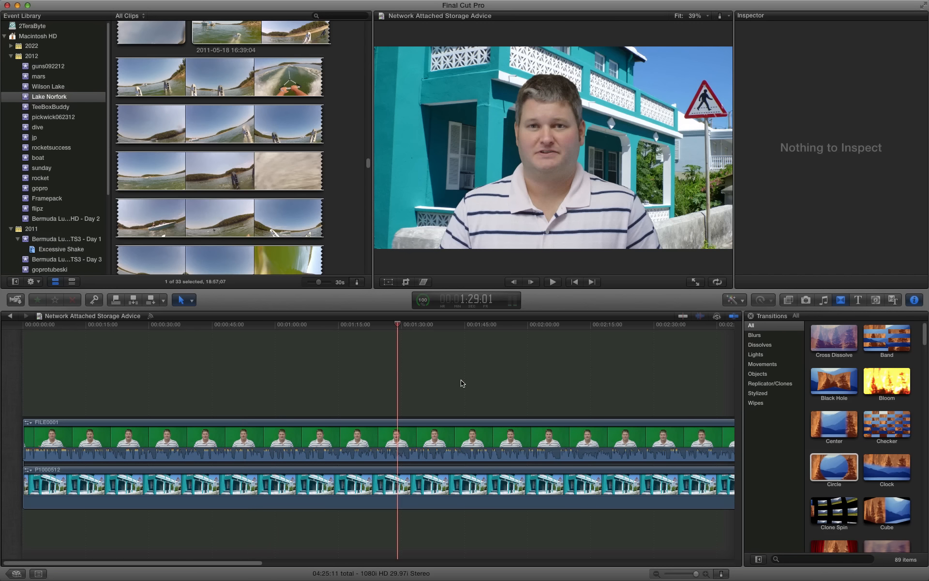
pyautogui.click(462, 381)
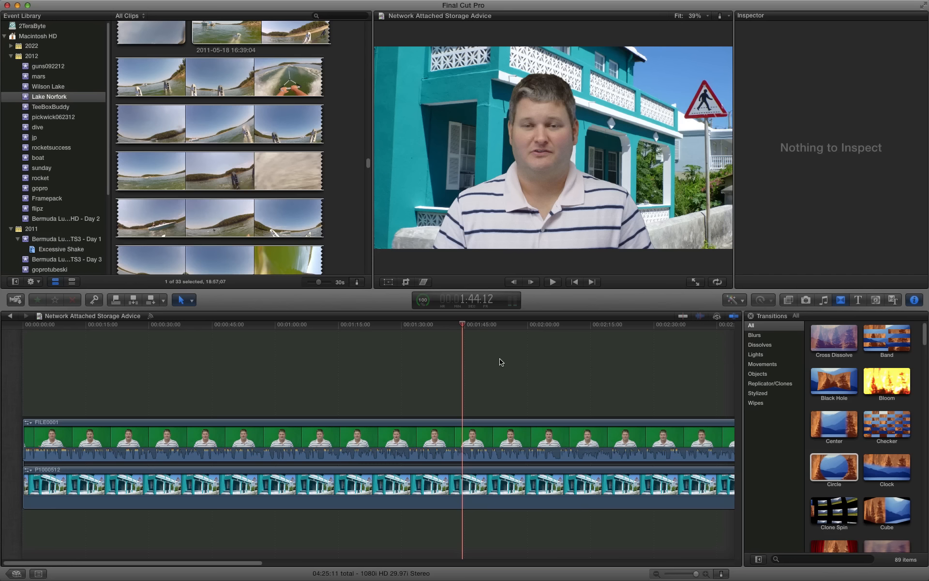
pyautogui.click(584, 286)
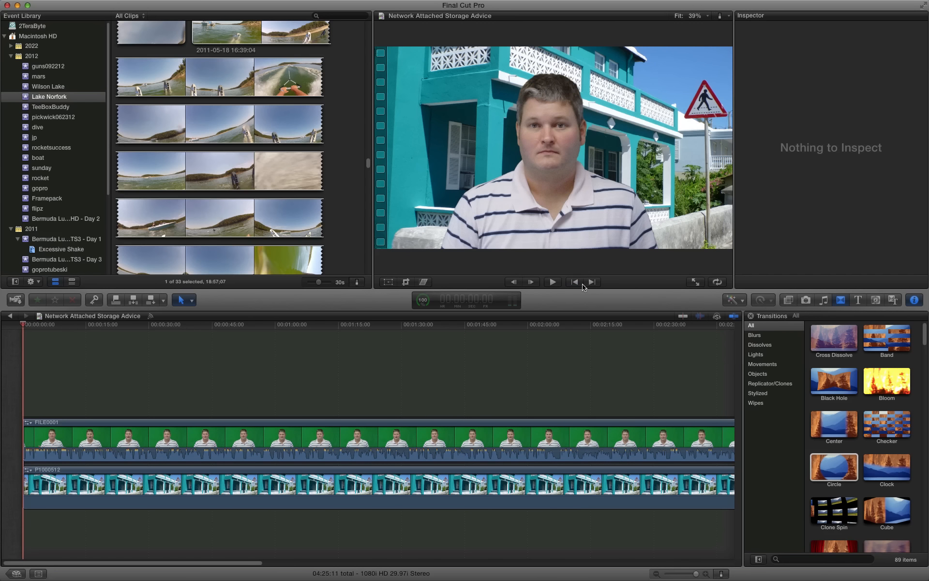
pyautogui.click(551, 283)
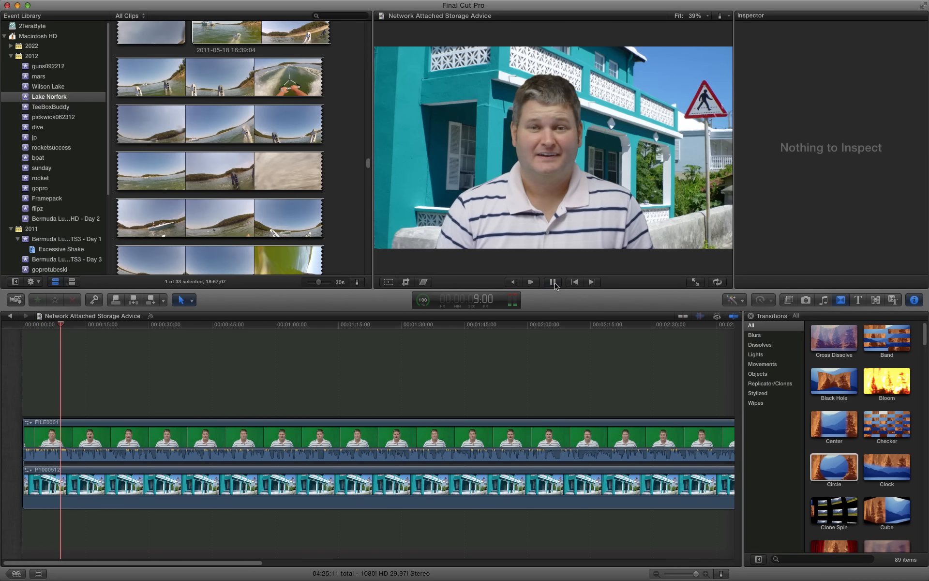
pyautogui.click(553, 282)
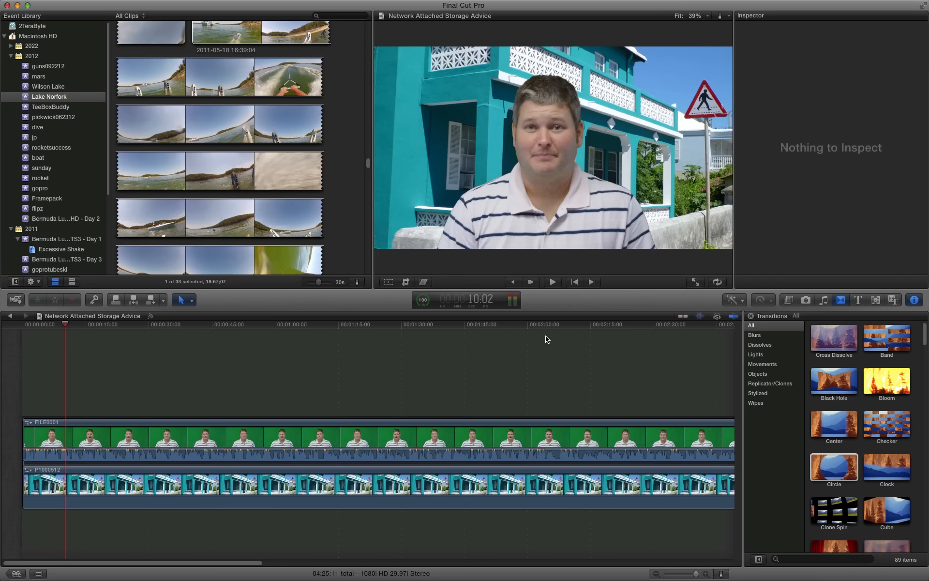
# Place the playhead at about 28 seconds and apply the Censor video effect to the FILE0001 clip.
pyautogui.click(141, 378)
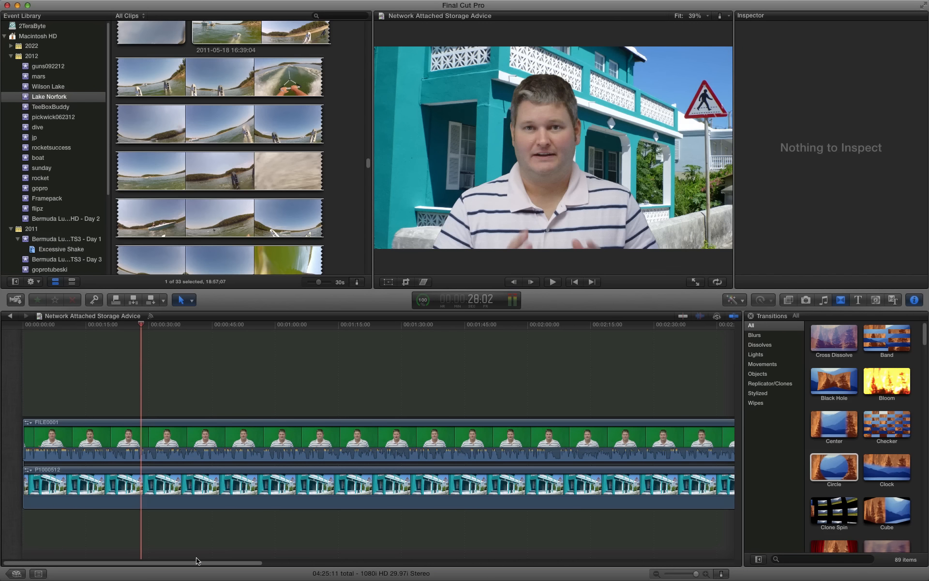
pyautogui.click(790, 300)
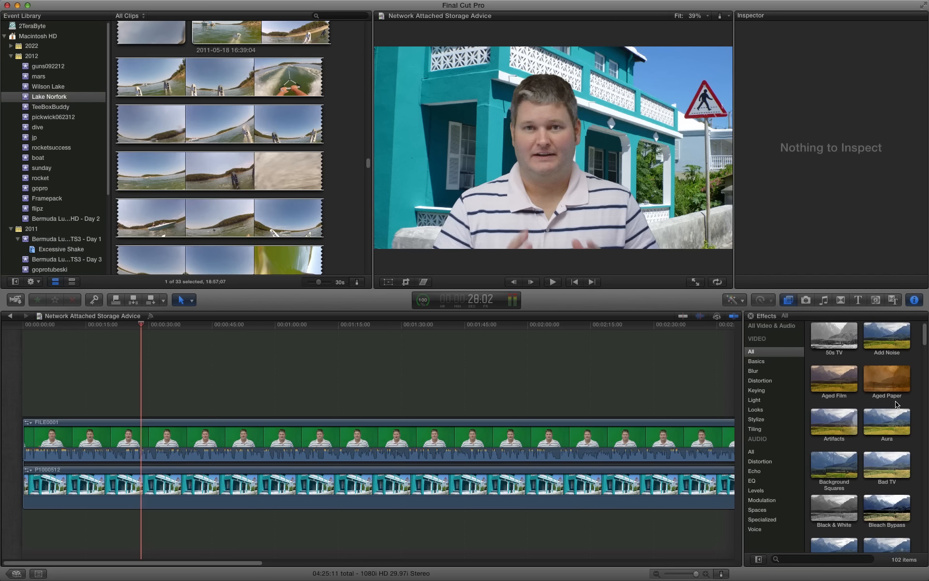
pyautogui.scroll(-2, 899, 404)
pyautogui.scroll(-5, 896, 404)
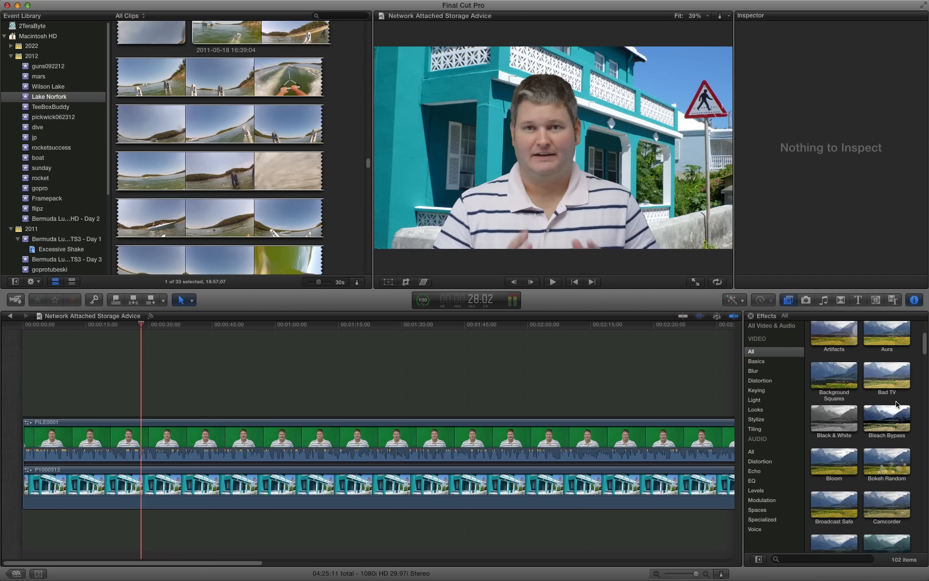
pyautogui.scroll(-3, 897, 403)
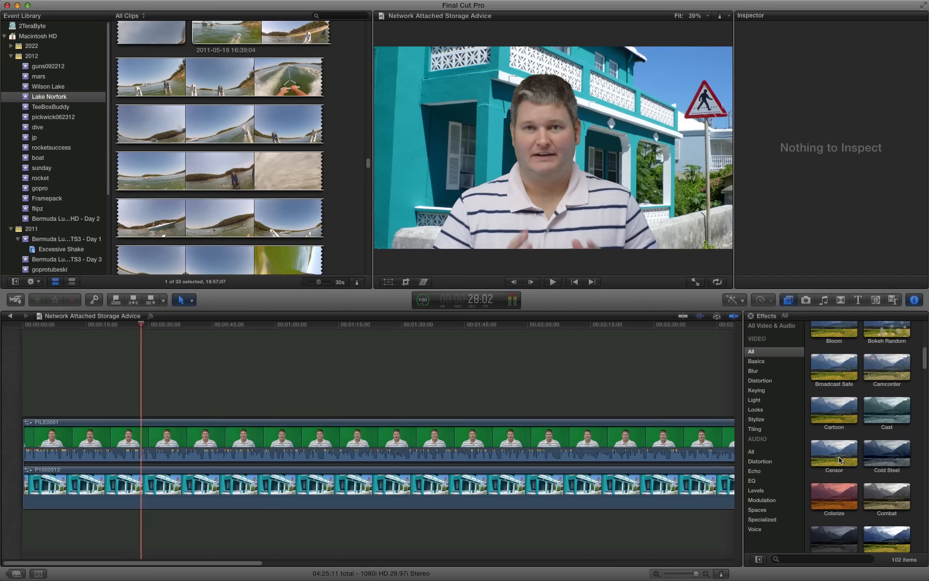
pyautogui.click(840, 460)
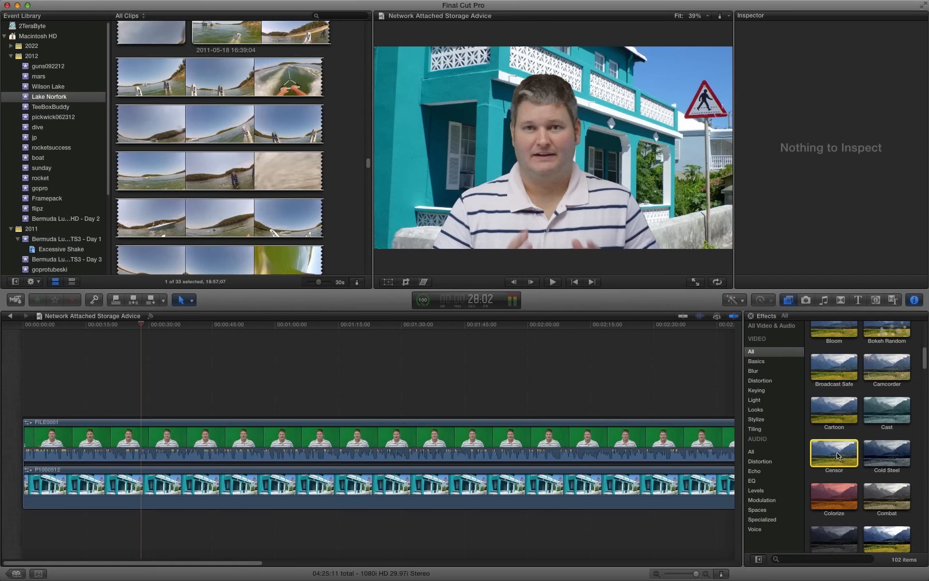
pyautogui.moveTo(838, 456); pyautogui.dragTo(108, 437)
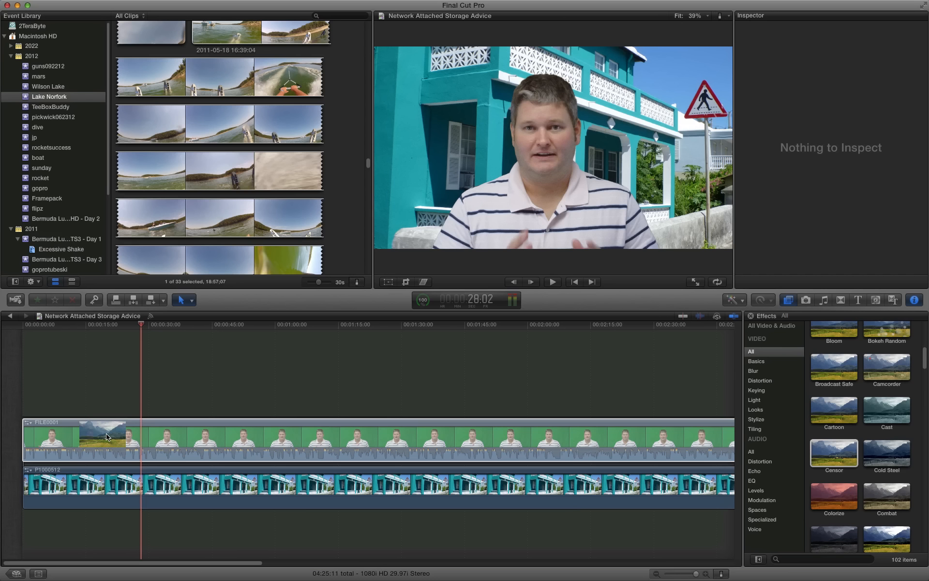
pyautogui.moveTo(107, 437); pyautogui.dragTo(107, 440)
pyautogui.moveTo(107, 440); pyautogui.dragTo(107, 440)
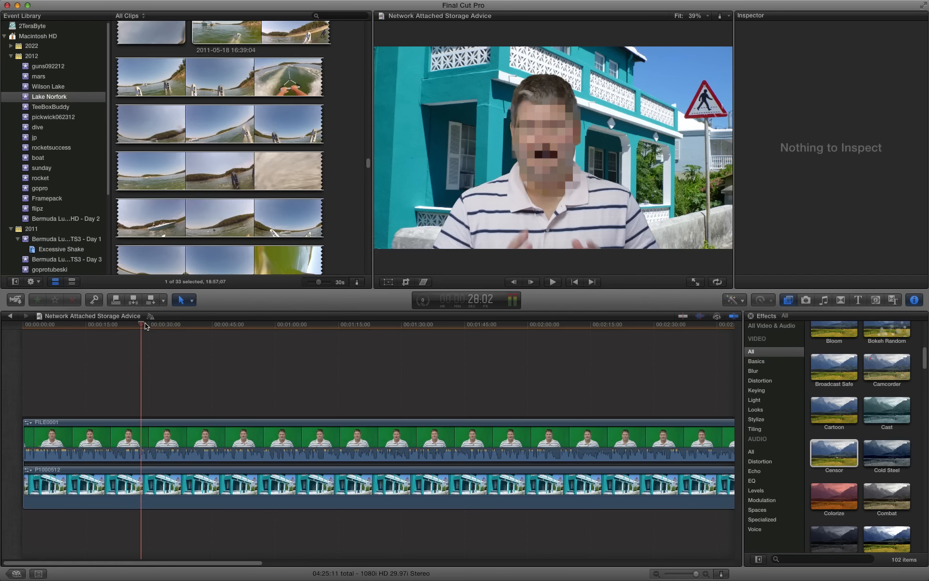
# Check the censor's coverage of the face at several points through the timeline, up to about 4:21 near the end.
pyautogui.moveTo(145, 326); pyautogui.dragTo(541, 358)
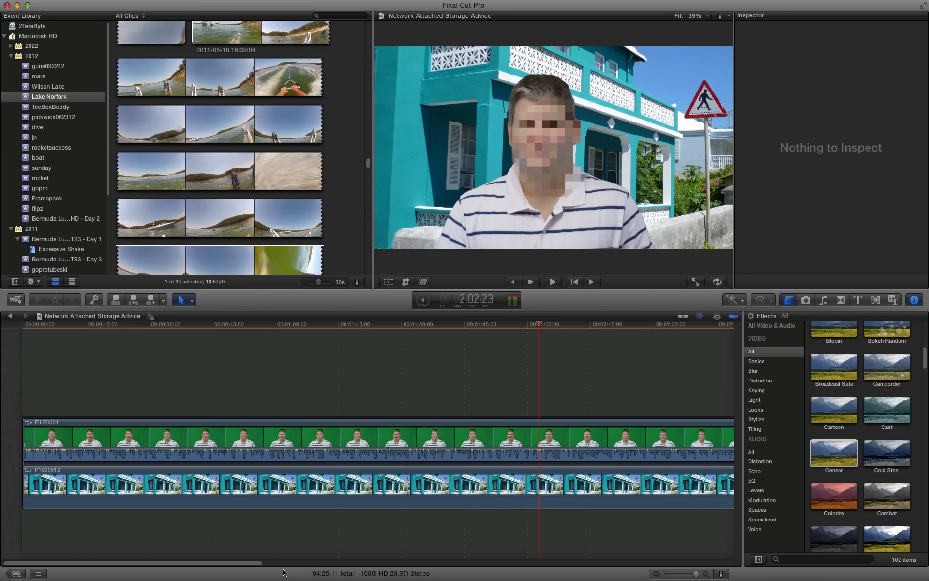
pyautogui.moveTo(249, 563); pyautogui.dragTo(340, 563)
pyautogui.click(311, 388)
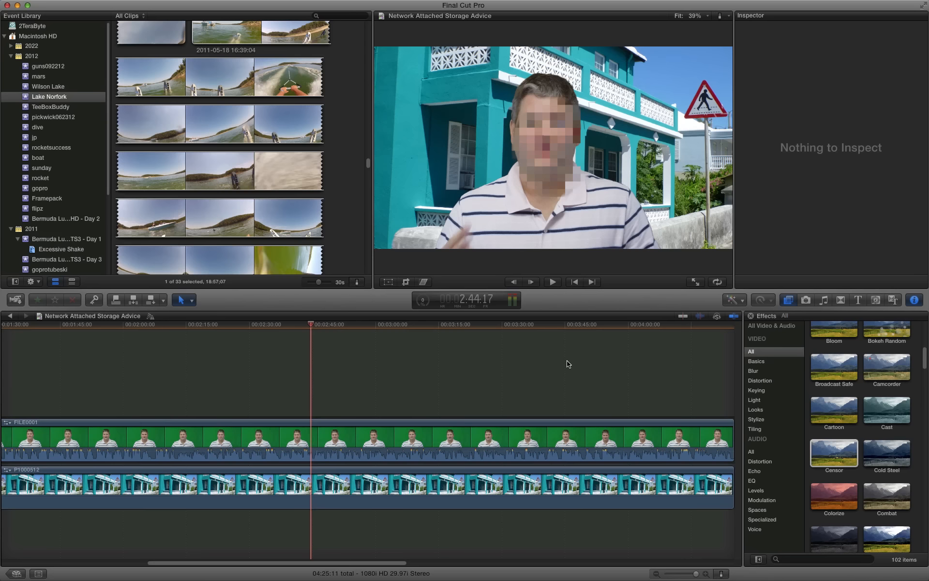
pyautogui.click(557, 367)
pyautogui.click(657, 360)
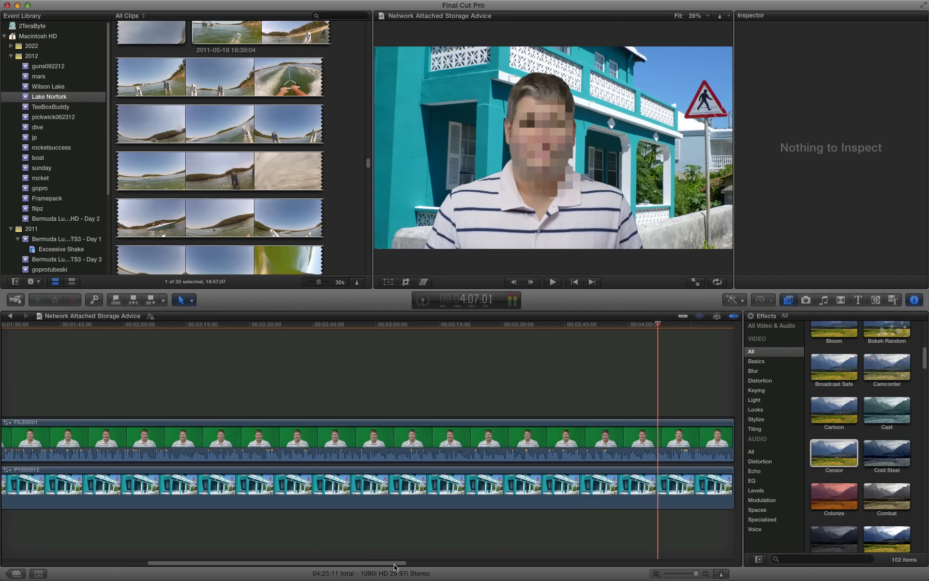
pyautogui.moveTo(396, 567); pyautogui.dragTo(470, 566)
pyautogui.click(515, 371)
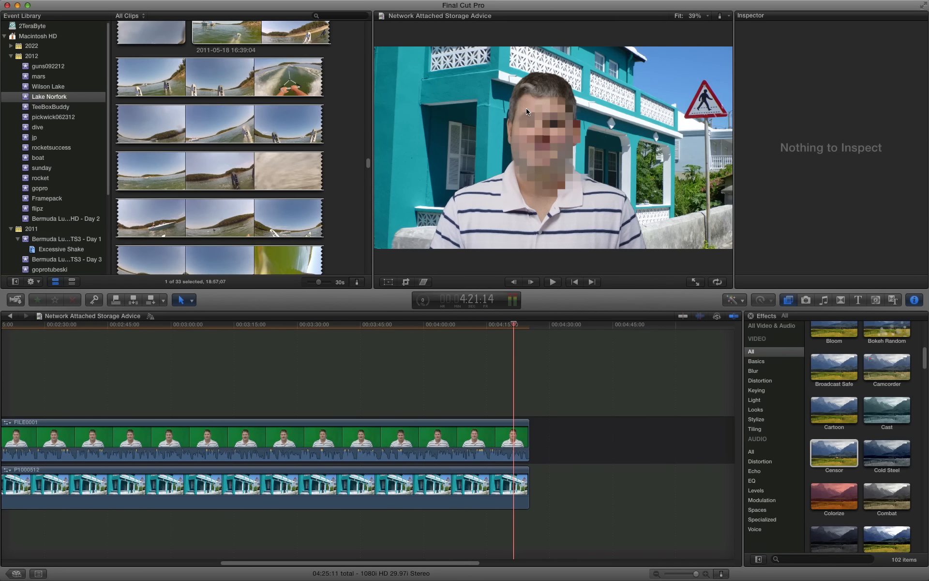
# Select the FILE0001 clip, centre the censor circle on the man's face and enlarge it to cover the whole head.
pyautogui.click(511, 438)
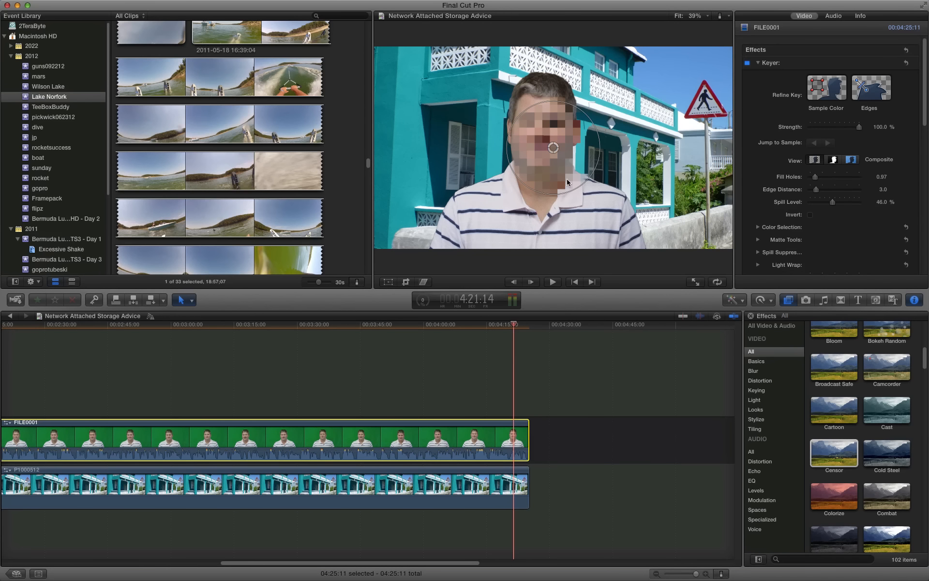
pyautogui.click(553, 150)
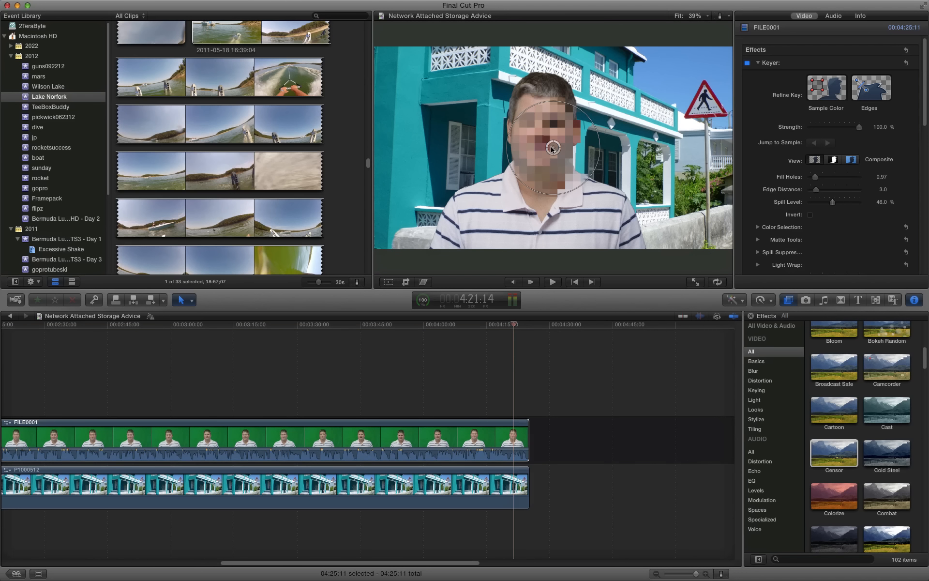
pyautogui.moveTo(553, 149)
pyautogui.mouseDown()
pyautogui.moveTo(530, 129)
pyautogui.moveTo(541, 137)
pyautogui.mouseUp()
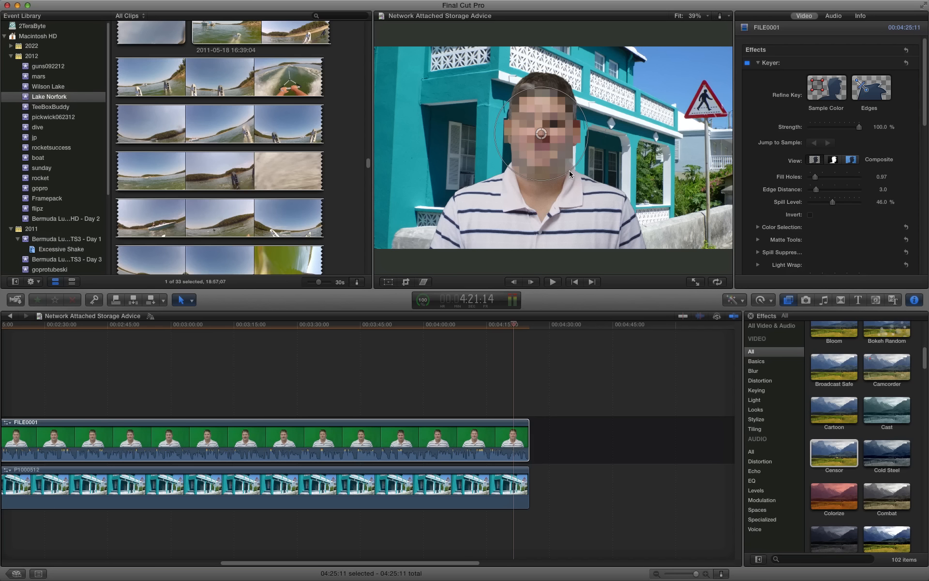
pyautogui.moveTo(570, 172); pyautogui.dragTo(595, 190)
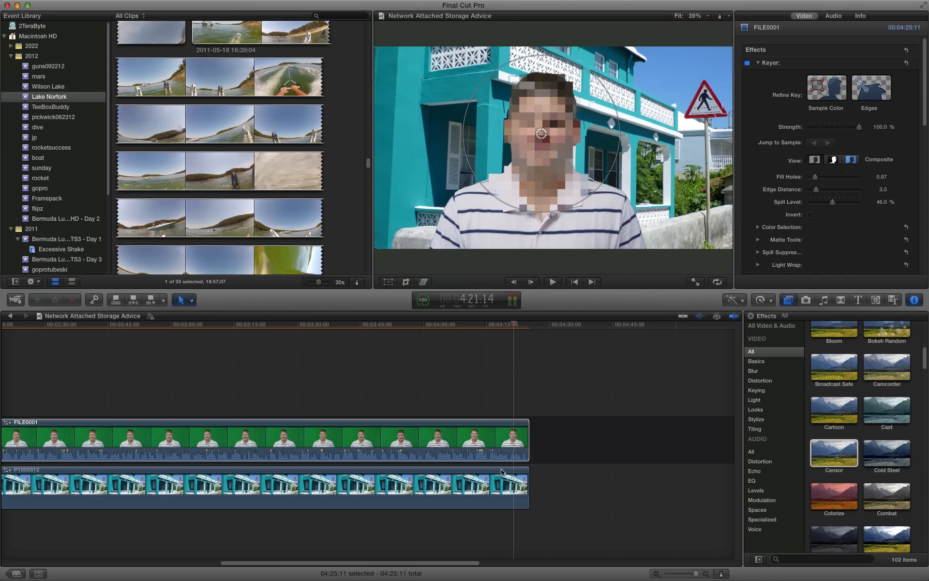
# Check at points between about 4:04 and 1:23 whether the enlarged censor area covers the moving head.
pyautogui.click(444, 369)
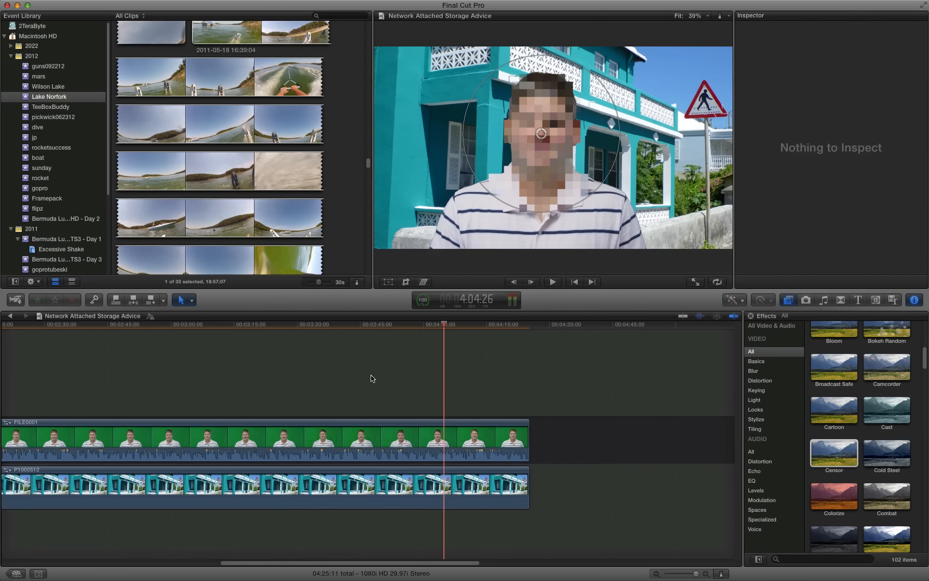
pyautogui.click(314, 378)
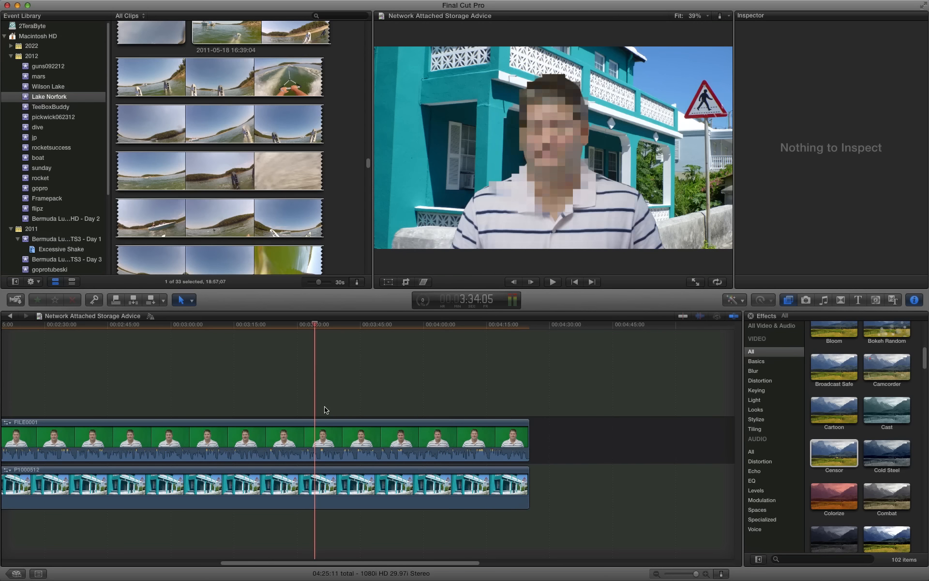
pyautogui.hscroll(-10, 356, 564)
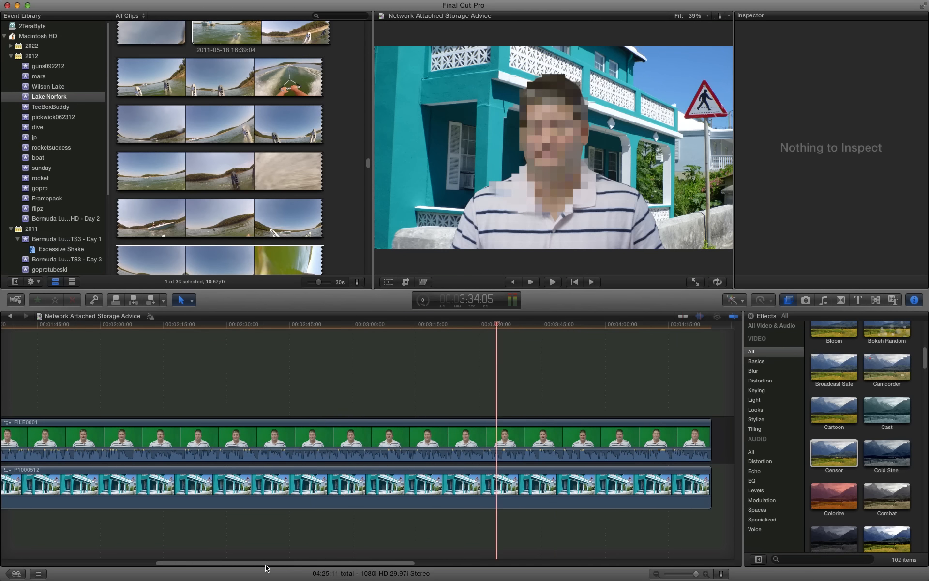
pyautogui.click(490, 384)
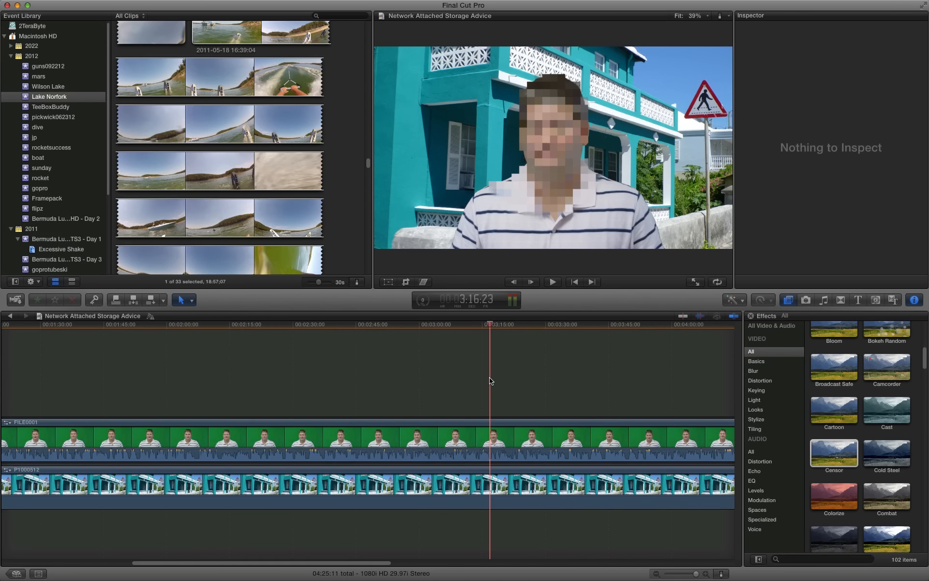
pyautogui.click(352, 381)
pyautogui.click(279, 376)
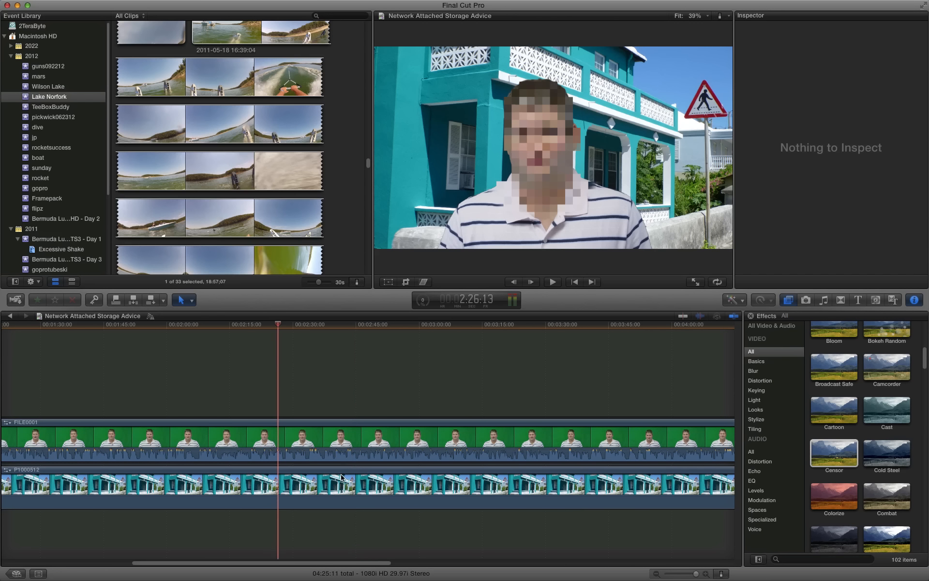
pyautogui.hscroll(-2, 252, 569)
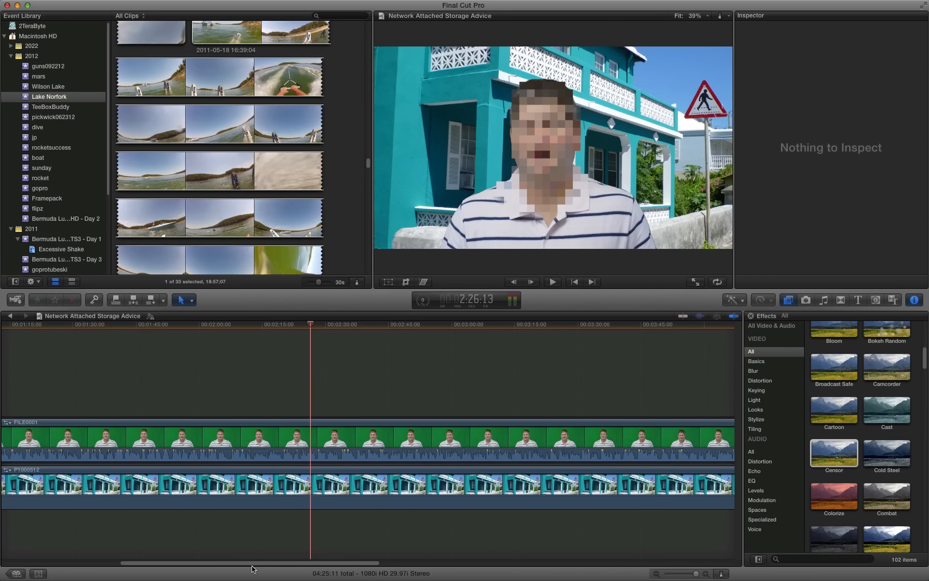
pyautogui.hscroll(-4, 252, 569)
pyautogui.click(380, 380)
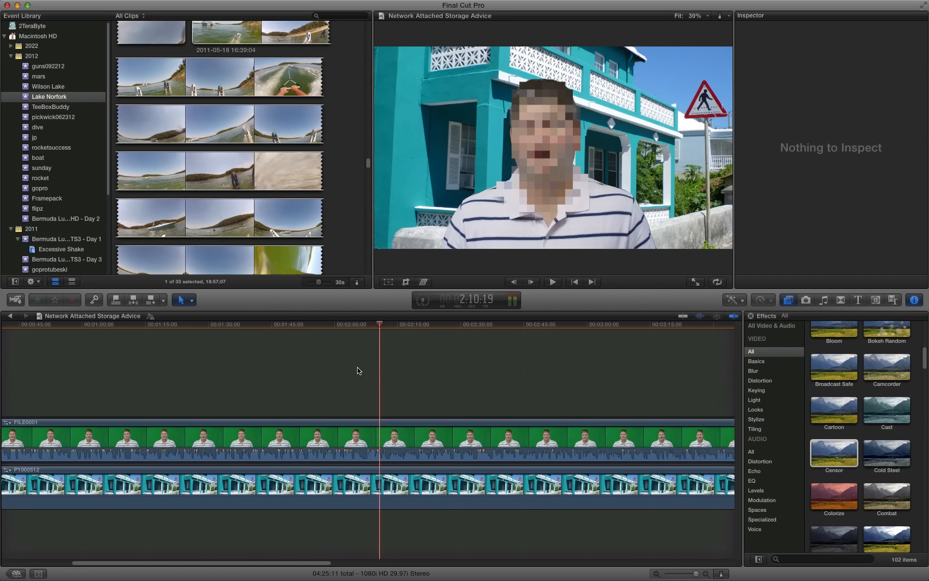
pyautogui.click(369, 380)
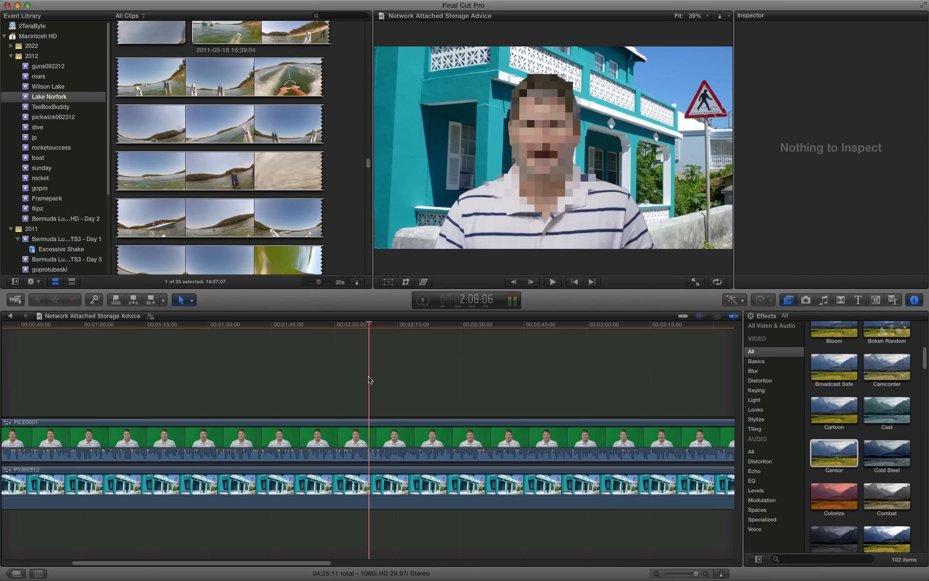
pyautogui.click(401, 370)
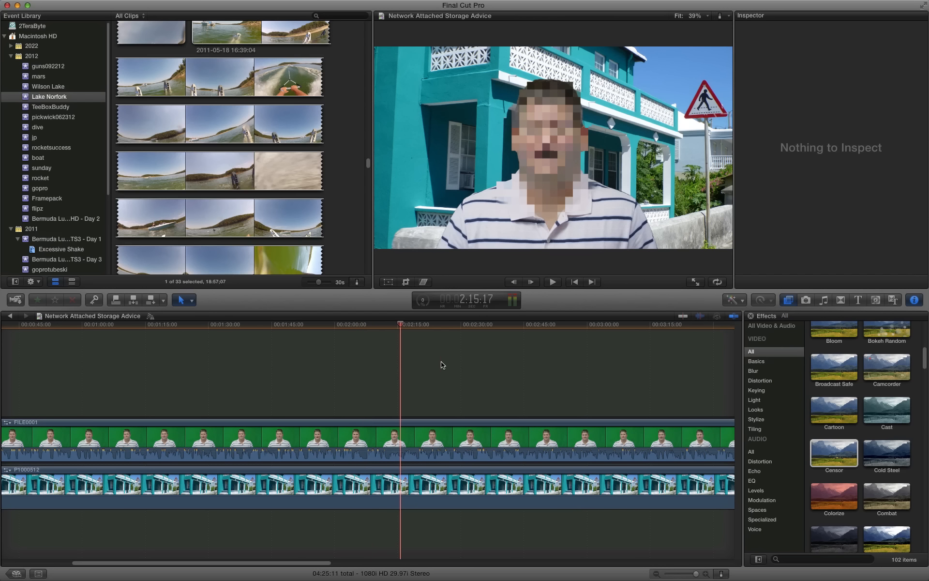
pyautogui.click(441, 365)
pyautogui.click(529, 361)
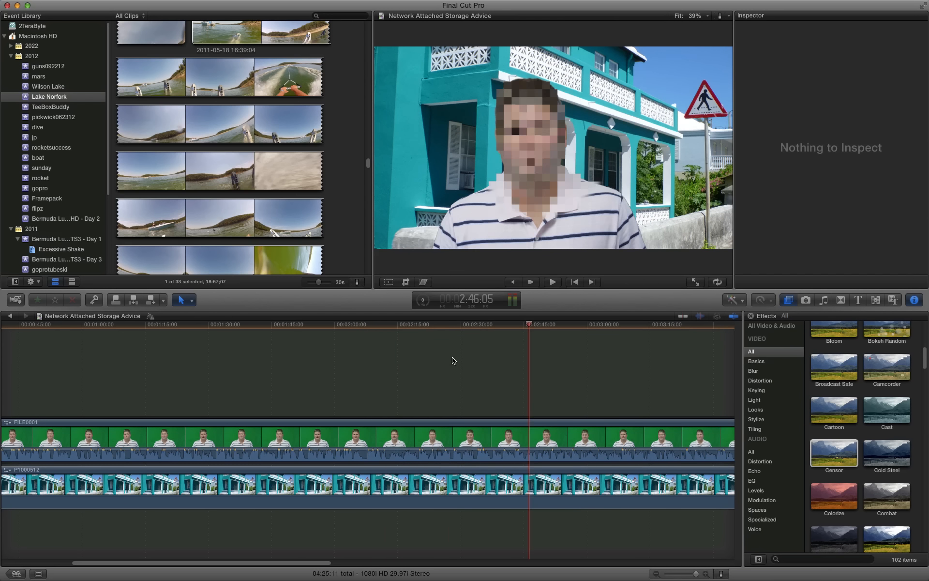
pyautogui.click(455, 362)
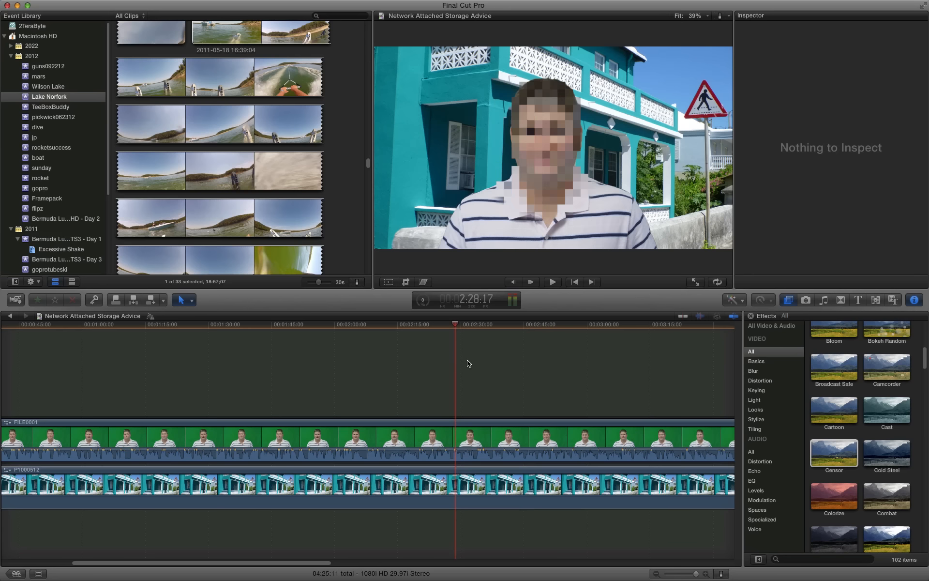
pyautogui.click(317, 369)
pyautogui.click(181, 376)
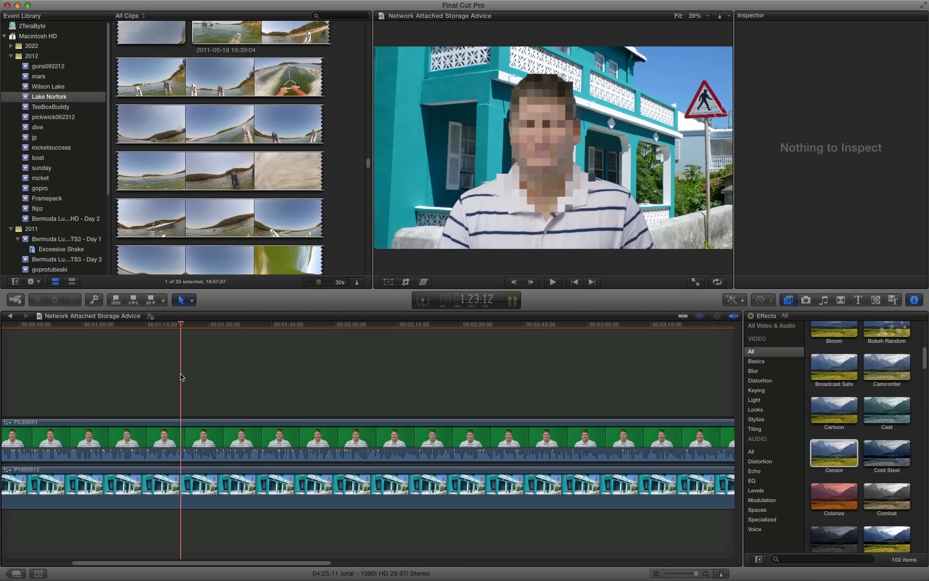
# Check the censor's coverage of the face at about 53, 26 and 7 seconds on the timeline.
pyautogui.moveTo(239, 568); pyautogui.dragTo(125, 562)
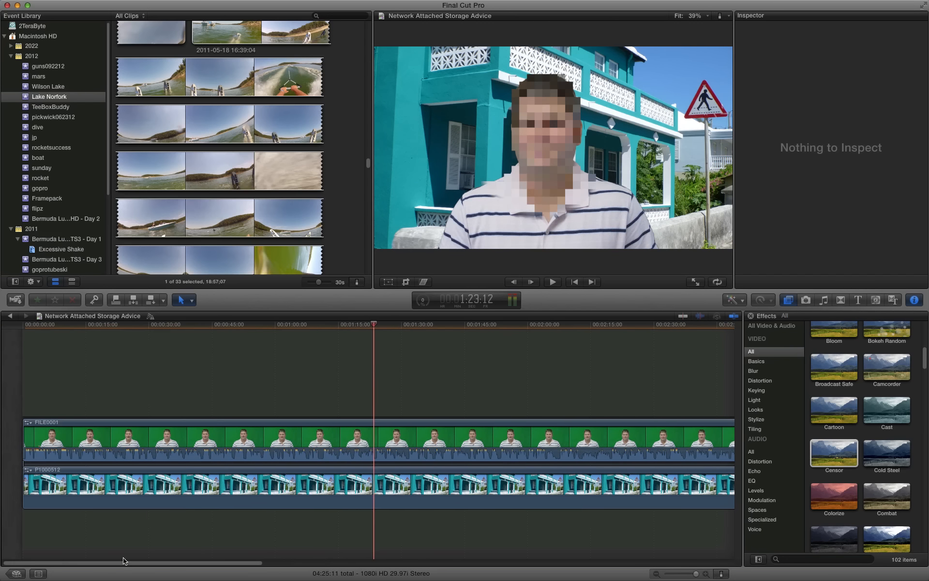
pyautogui.click(246, 437)
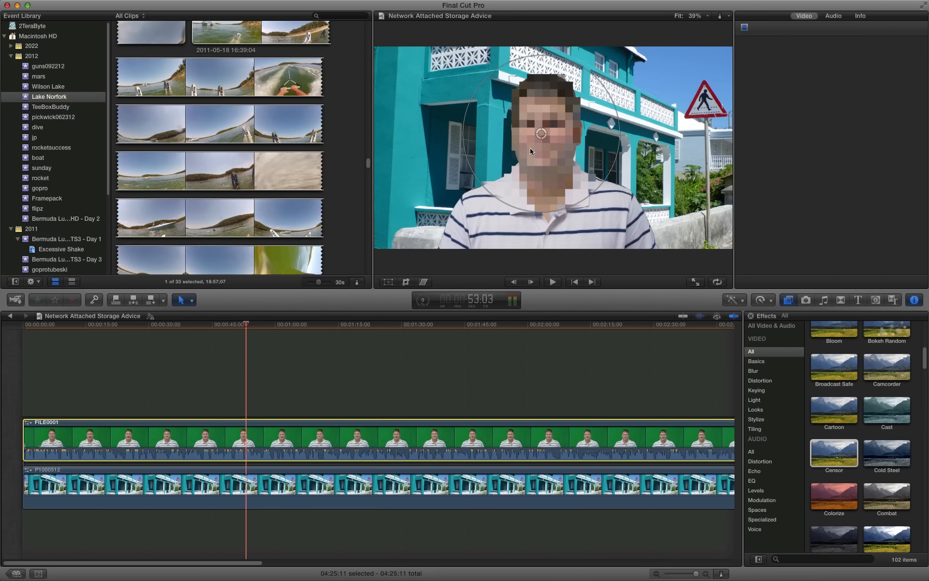
pyautogui.click(132, 370)
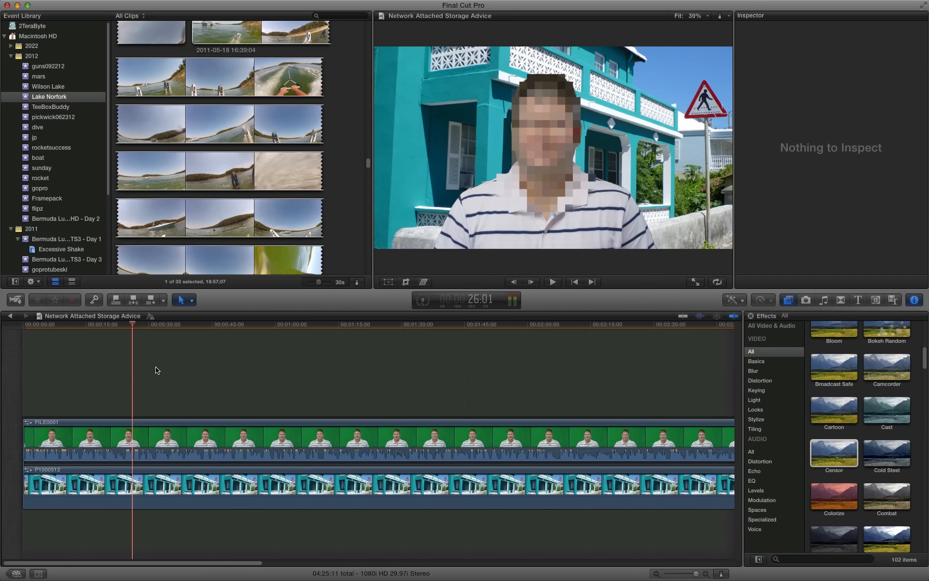
pyautogui.click(57, 360)
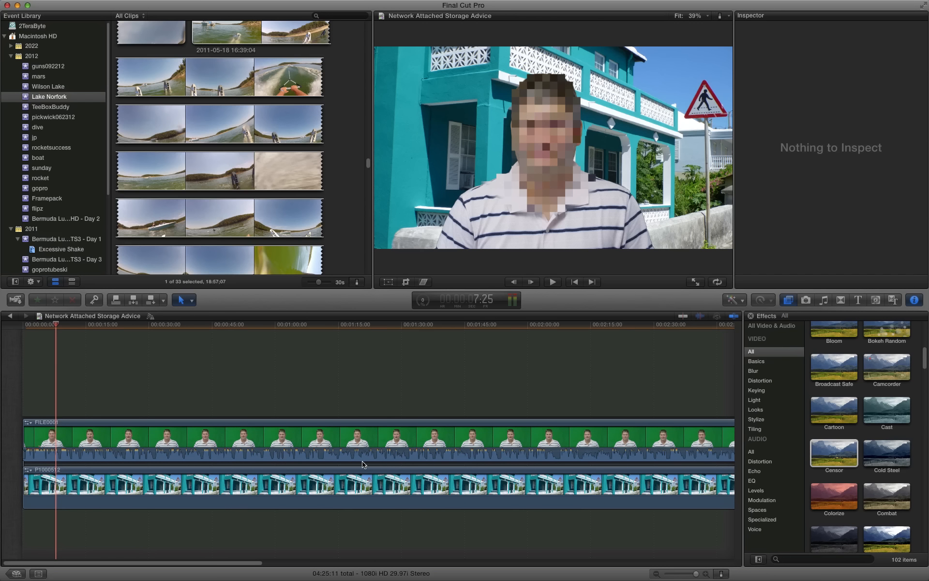
# Select the FILE0001 clip at about 32 seconds and try the Censor effect's Blur method followed by its Darken method.
pyautogui.click(159, 429)
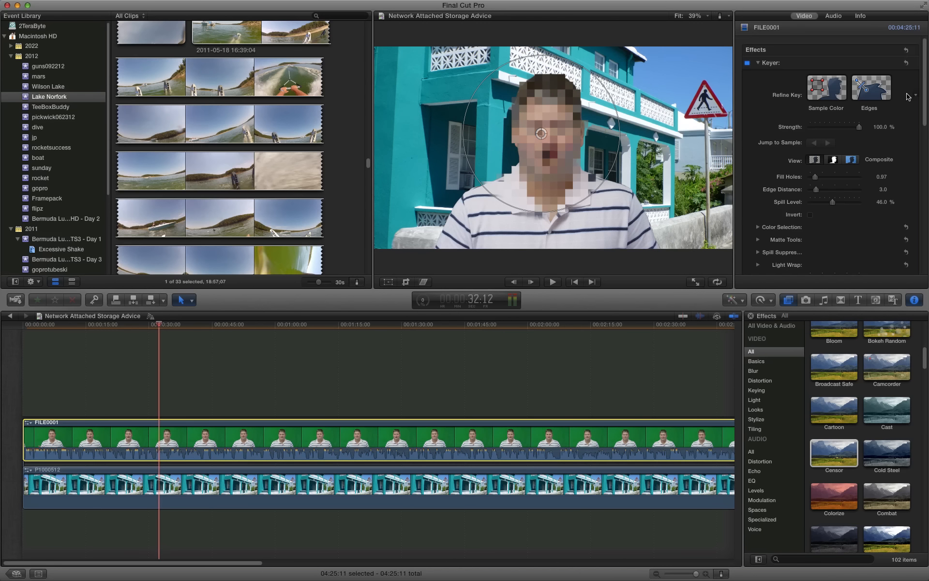
pyautogui.moveTo(926, 96); pyautogui.dragTo(926, 147)
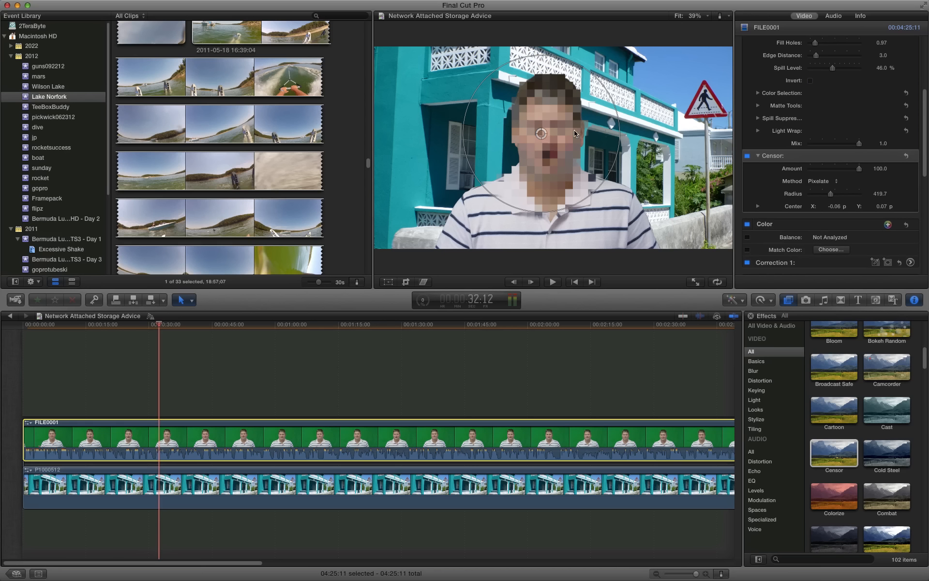
pyautogui.click(823, 182)
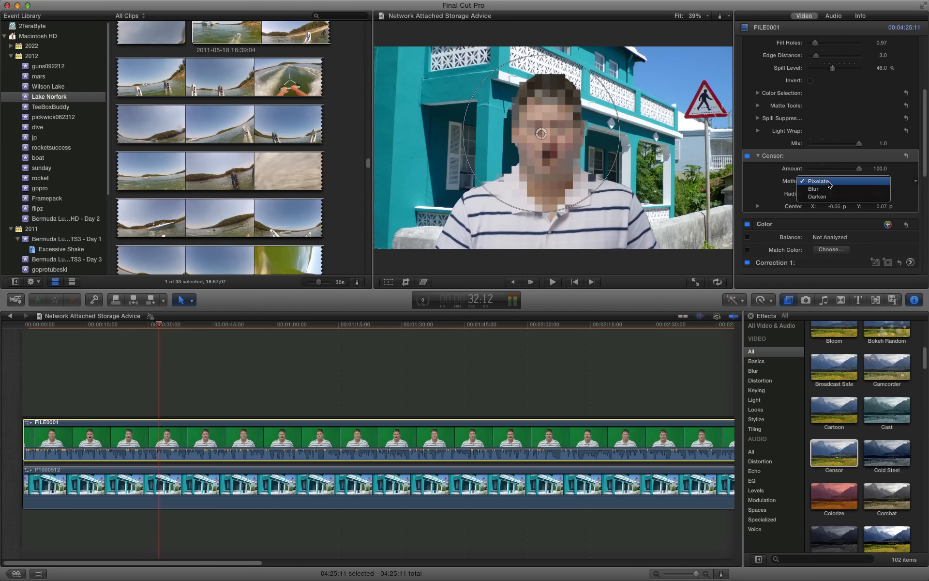
pyautogui.click(831, 190)
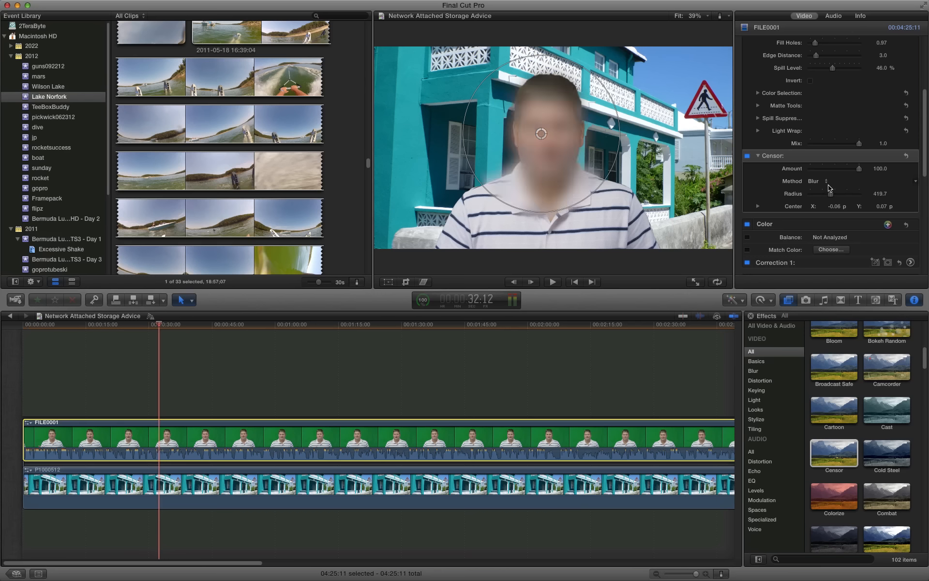
pyautogui.click(820, 181)
pyautogui.click(825, 192)
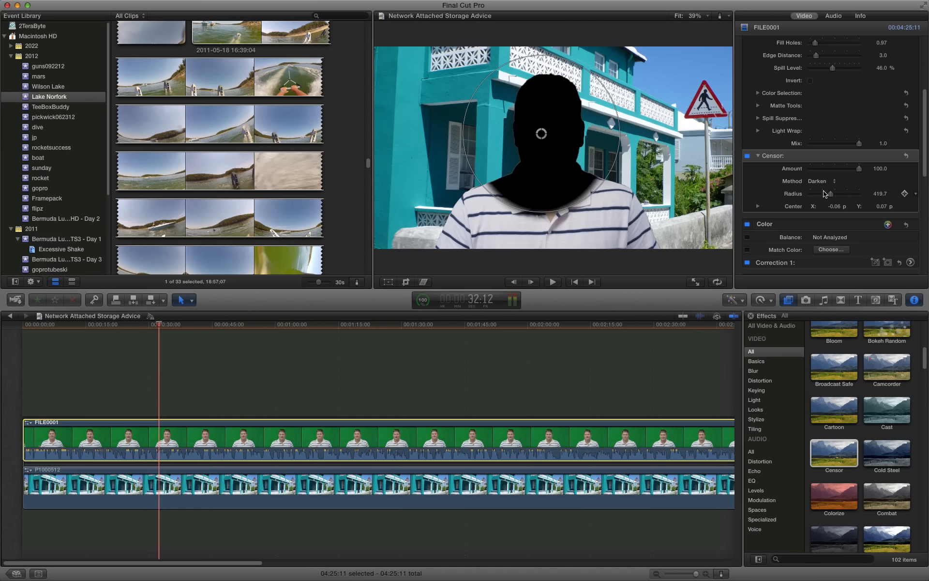
# Check how the darkened head looks at several points between the start and about 1:35 on the timeline.
pyautogui.click(217, 375)
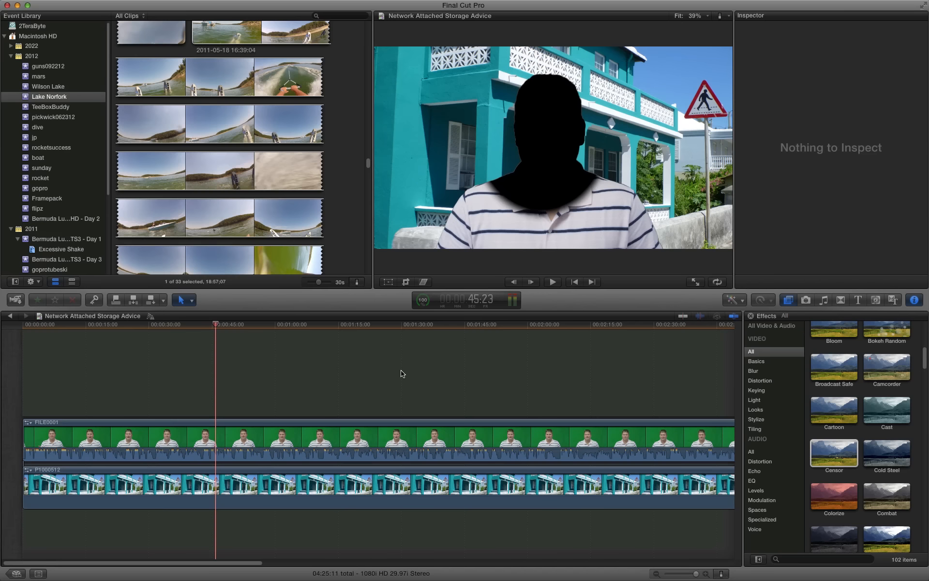
pyautogui.click(401, 373)
pyautogui.click(197, 384)
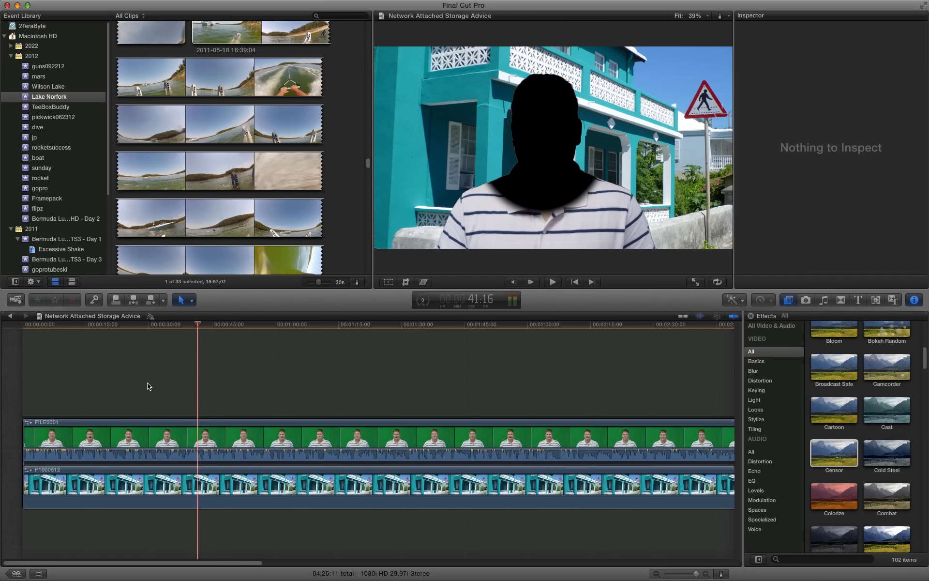
pyautogui.click(110, 383)
pyautogui.click(217, 388)
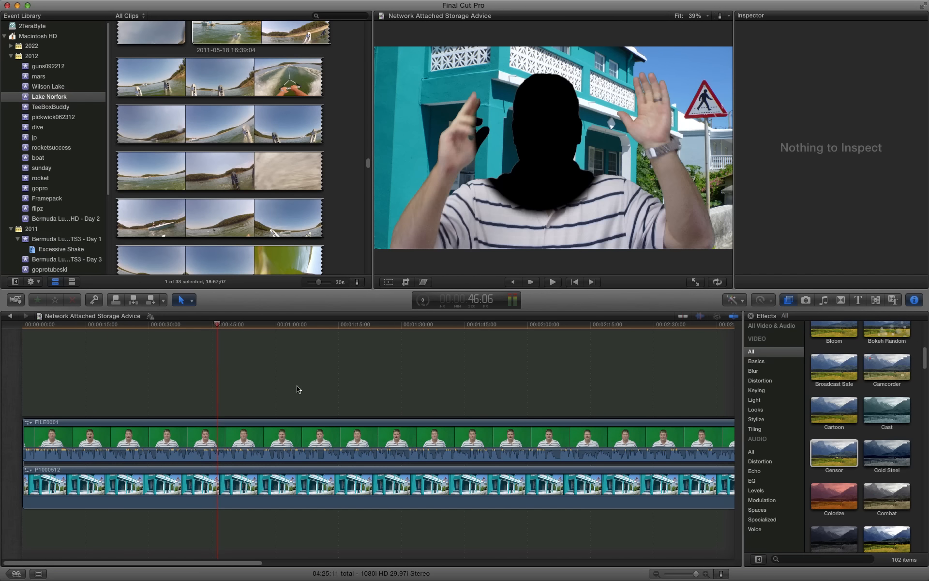
pyautogui.click(425, 385)
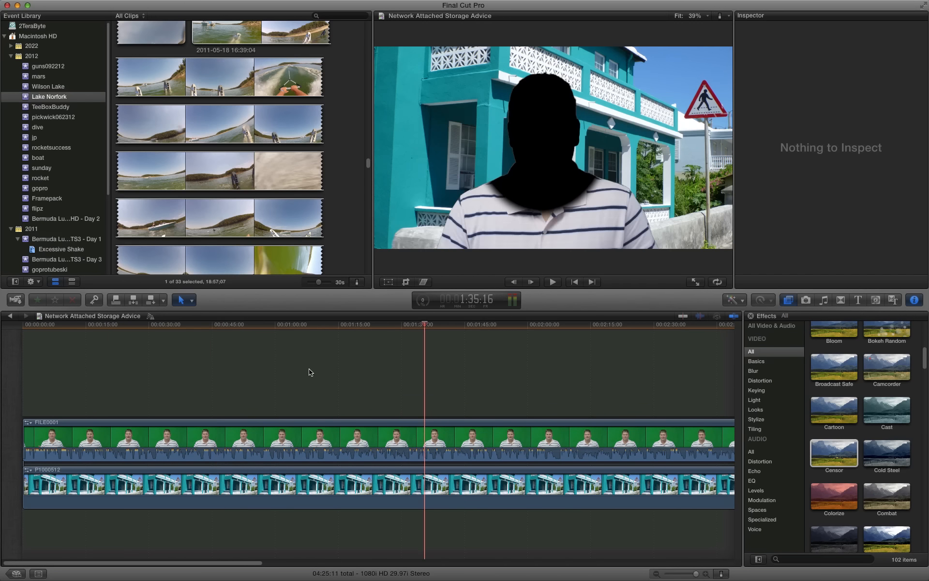
pyautogui.click(353, 372)
pyautogui.click(386, 366)
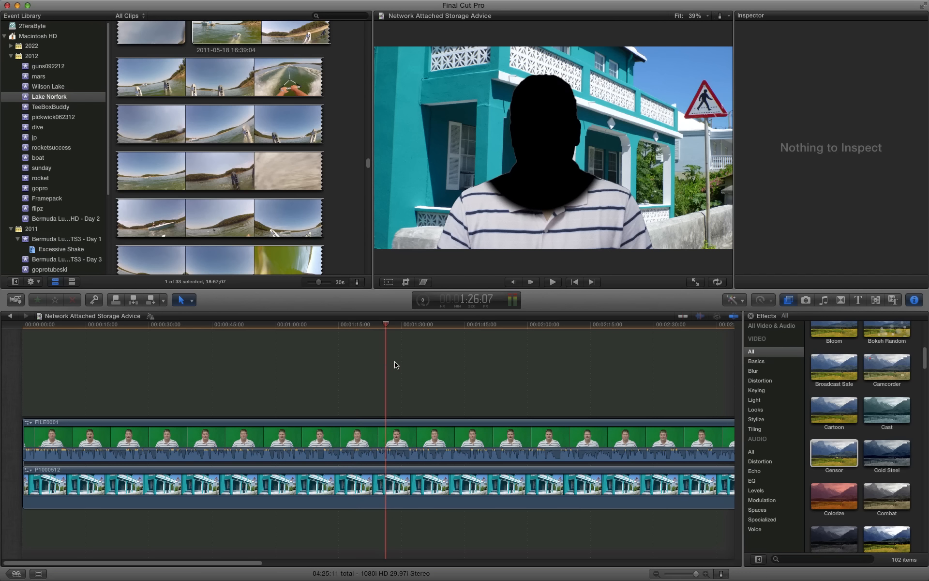
pyautogui.click(357, 352)
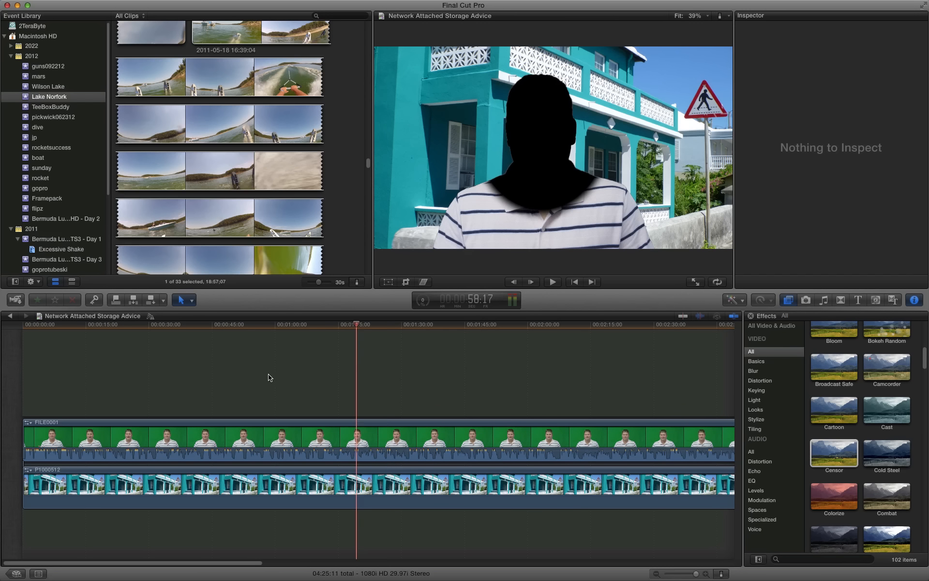
pyautogui.click(269, 376)
pyautogui.click(200, 386)
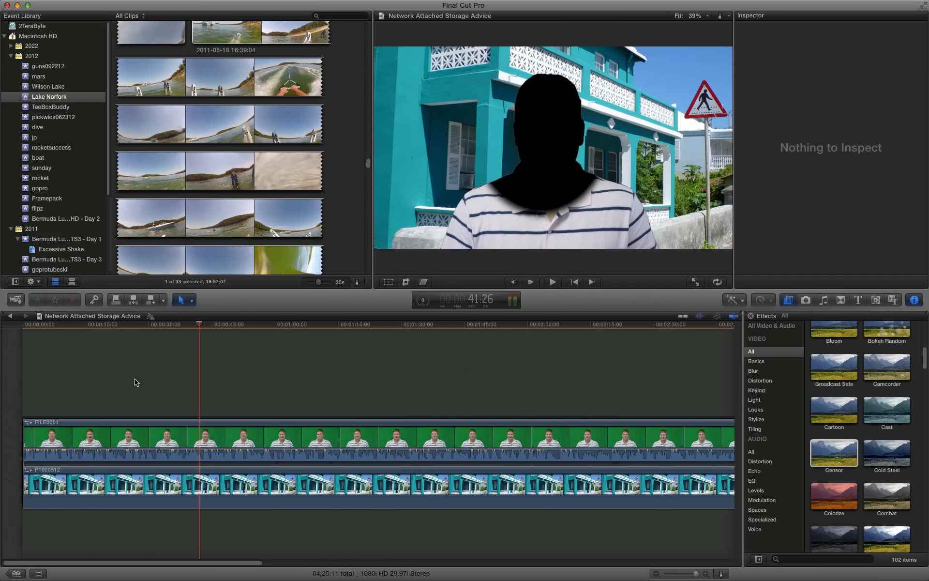
# Select the FILE0001 clip at about 45 seconds and set its Censor method to Pixelate.
pyautogui.click(214, 429)
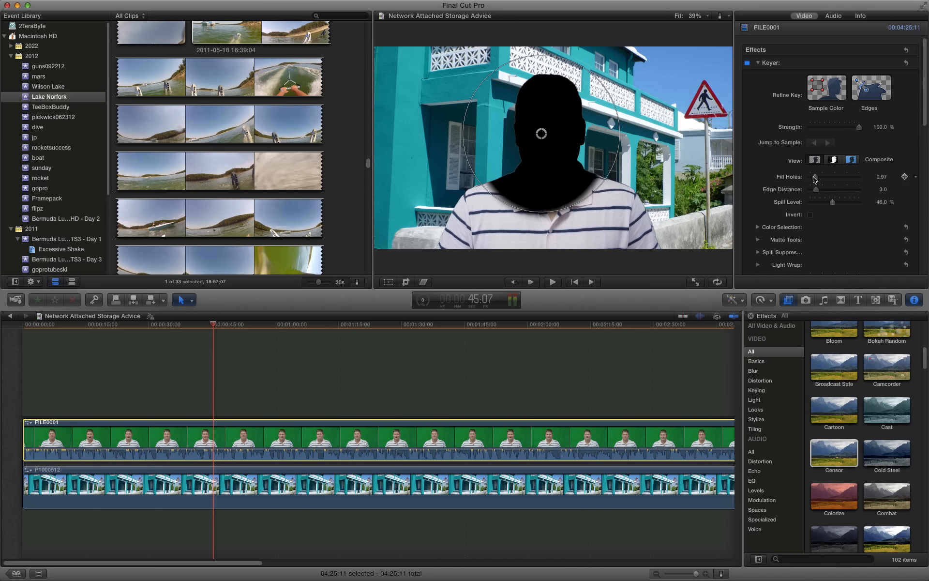
pyautogui.moveTo(926, 102); pyautogui.dragTo(927, 139)
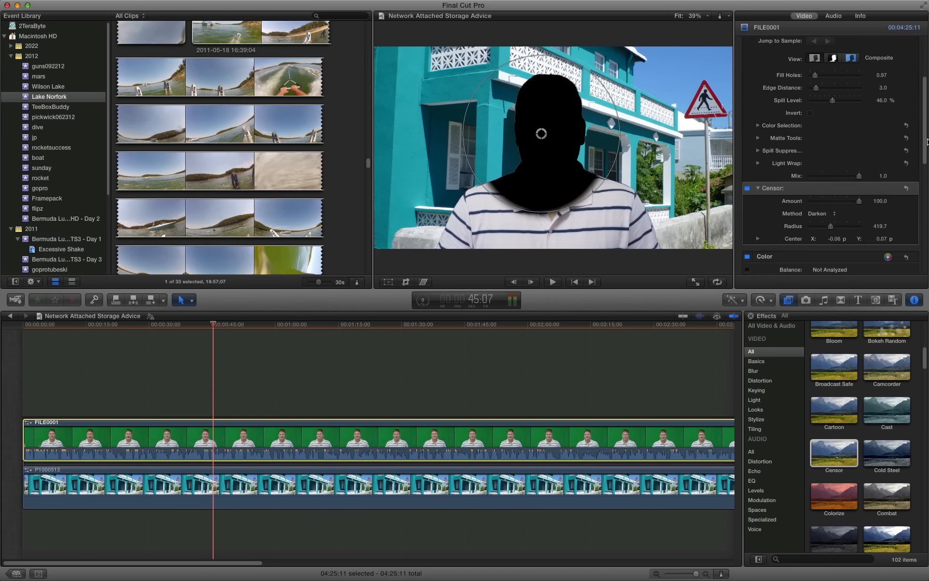
pyautogui.click(822, 213)
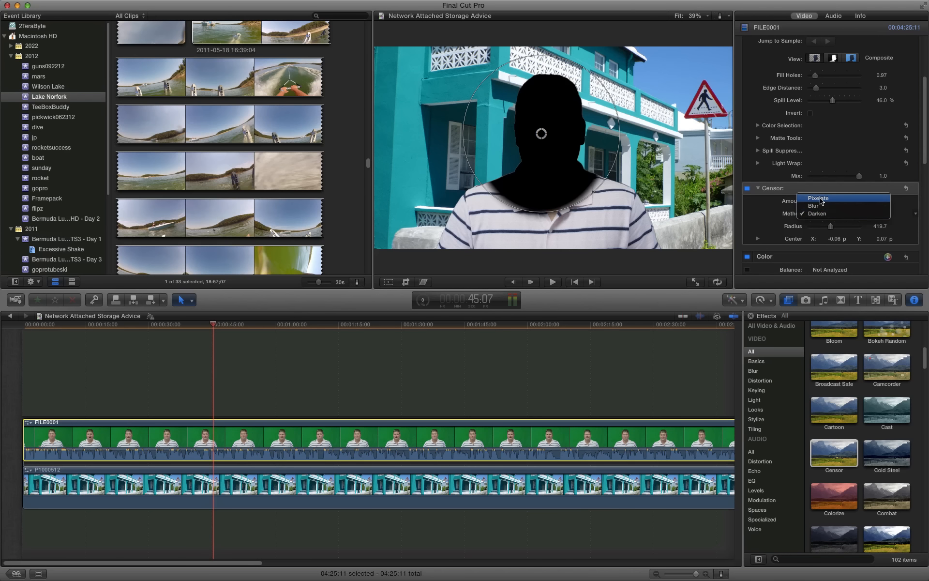
pyautogui.click(813, 204)
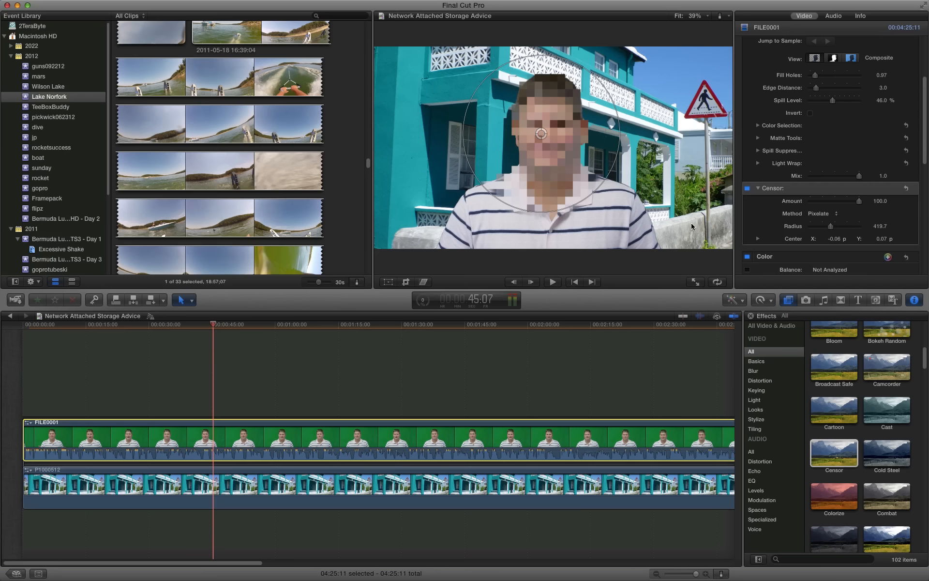
# Try the Blur and Darken methods of the Censor effect again and return the method to Pixelate.
pyautogui.click(834, 213)
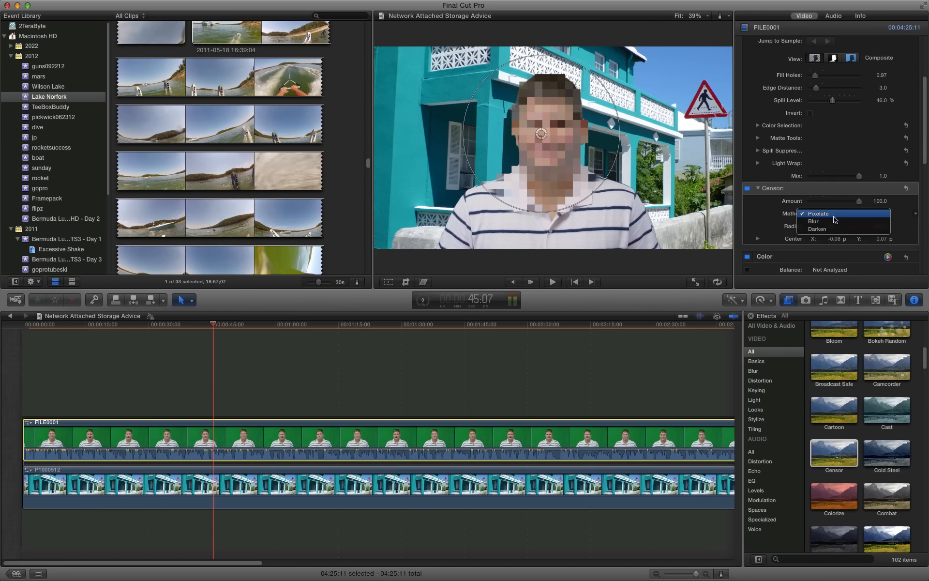
pyautogui.click(833, 223)
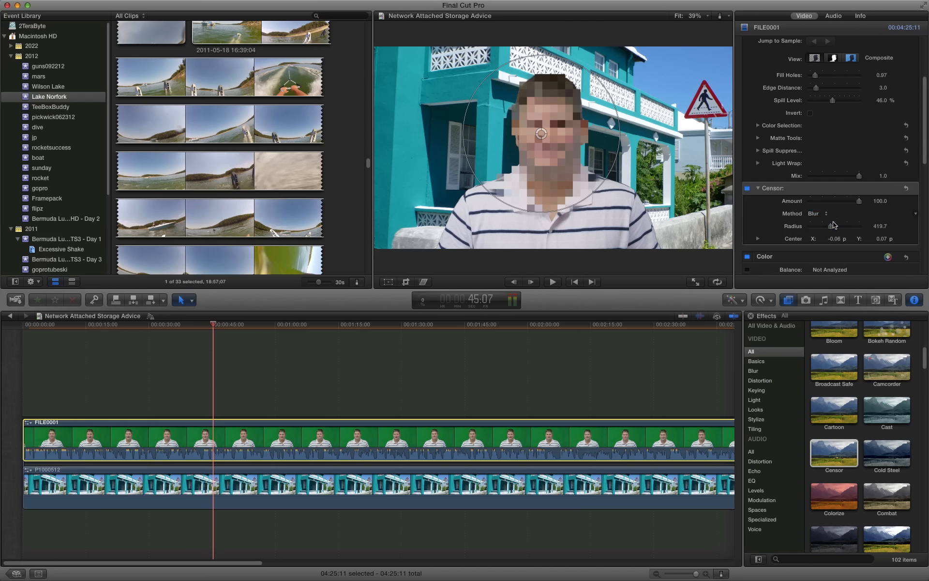
pyautogui.click(818, 213)
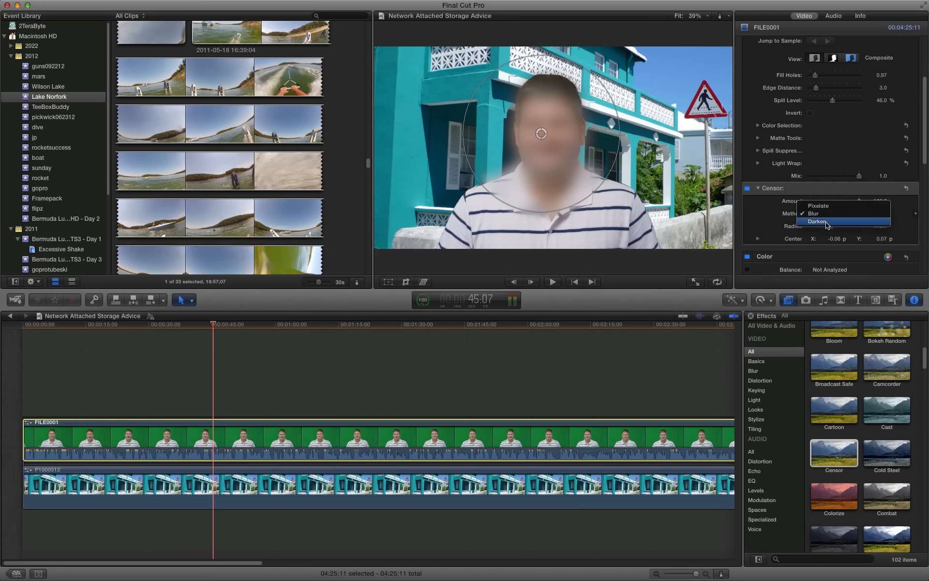
pyautogui.click(827, 222)
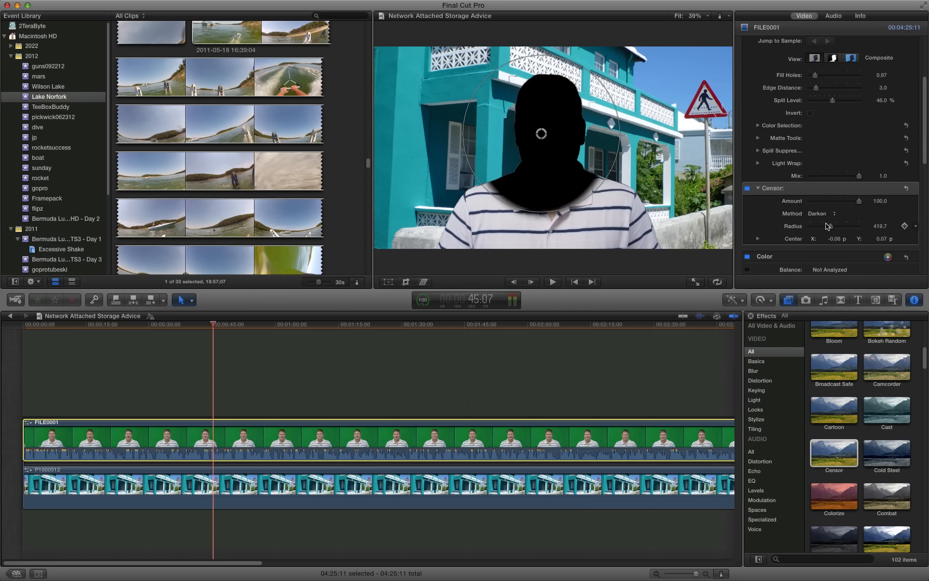
pyautogui.click(825, 213)
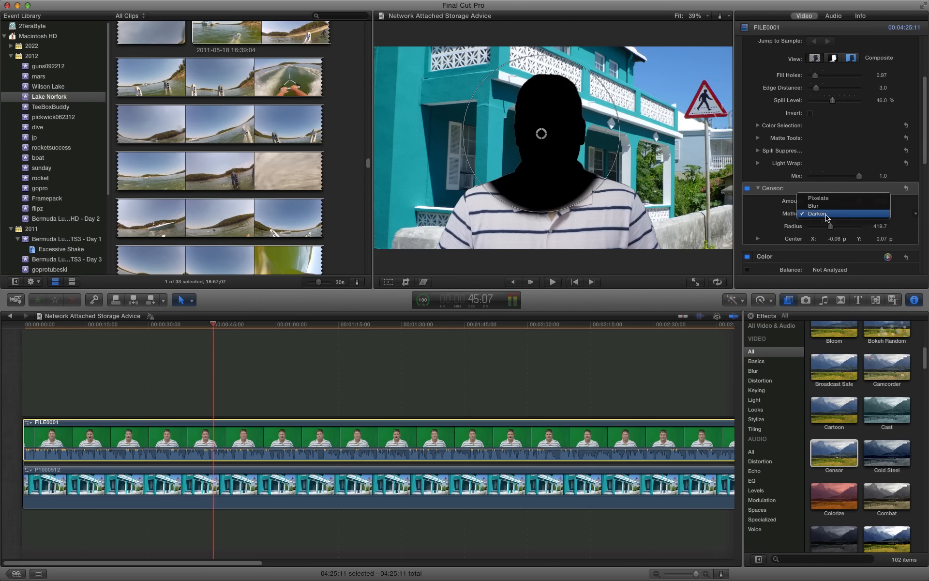
pyautogui.click(832, 196)
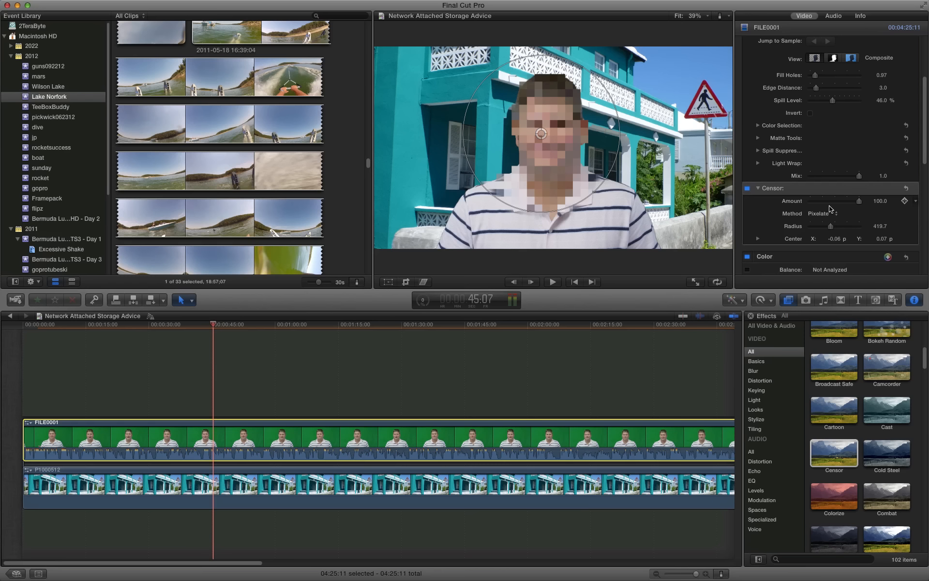
# Check the pixelated face at several points along the timeline, including about 1:03 and 2 seconds.
pyautogui.click(258, 380)
pyautogui.click(389, 381)
pyautogui.click(469, 373)
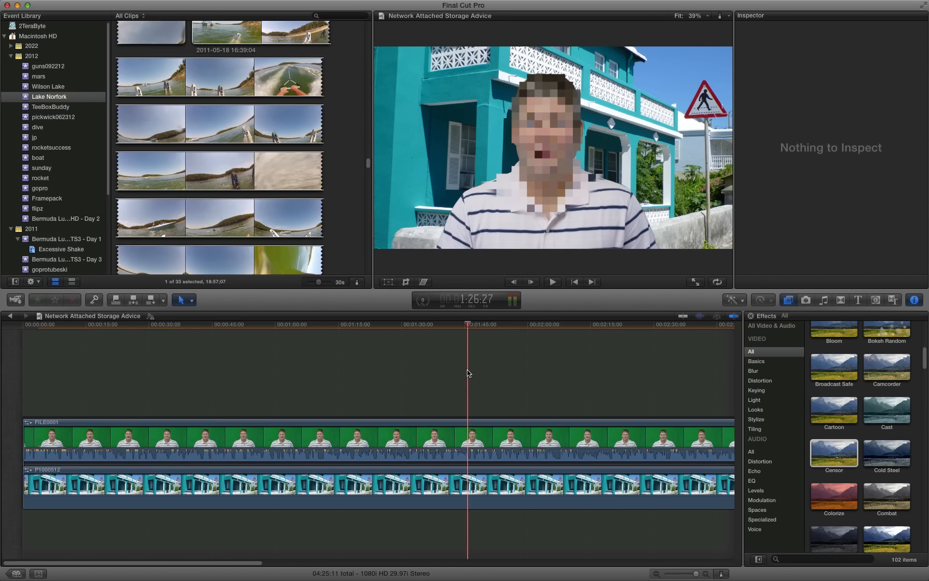
pyautogui.click(560, 369)
pyautogui.click(289, 376)
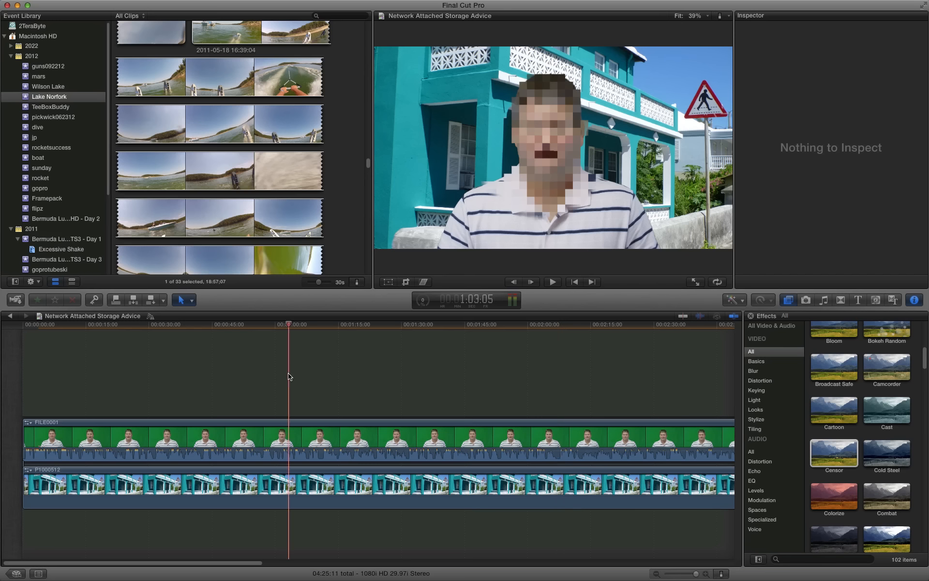
pyautogui.click(35, 350)
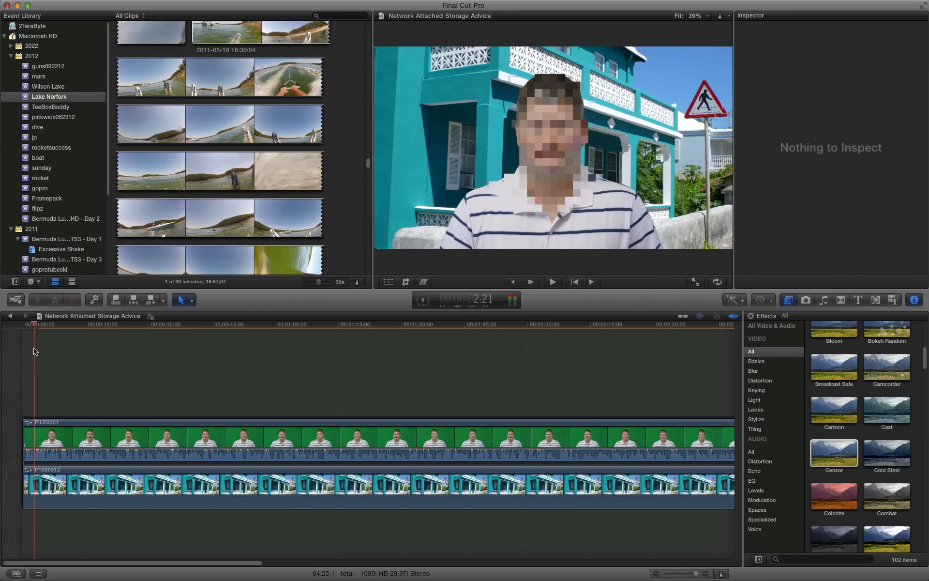
# Play the project from the start for about two seconds to hear the speaker's voice, and stop playback.
pyautogui.click(575, 282)
pyautogui.click(556, 284)
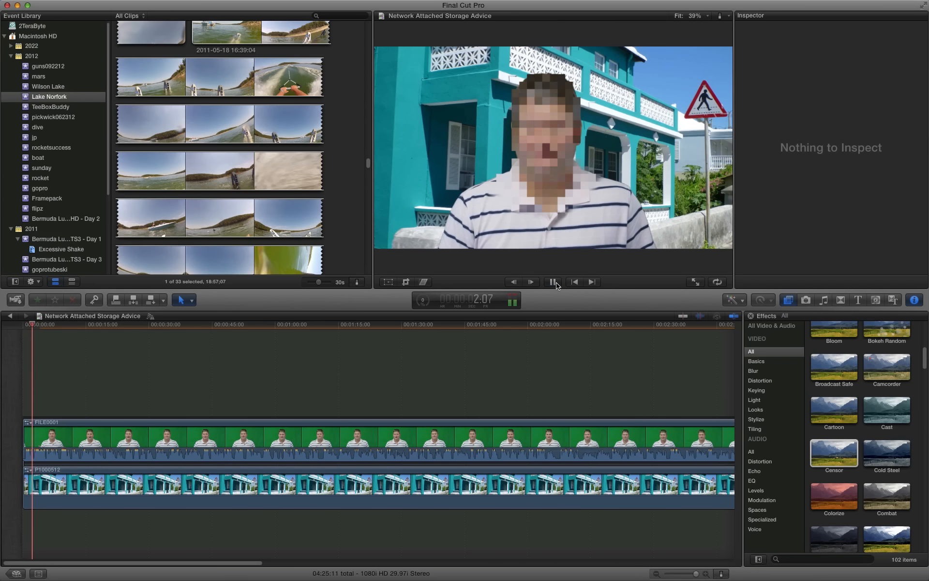
pyautogui.click(557, 285)
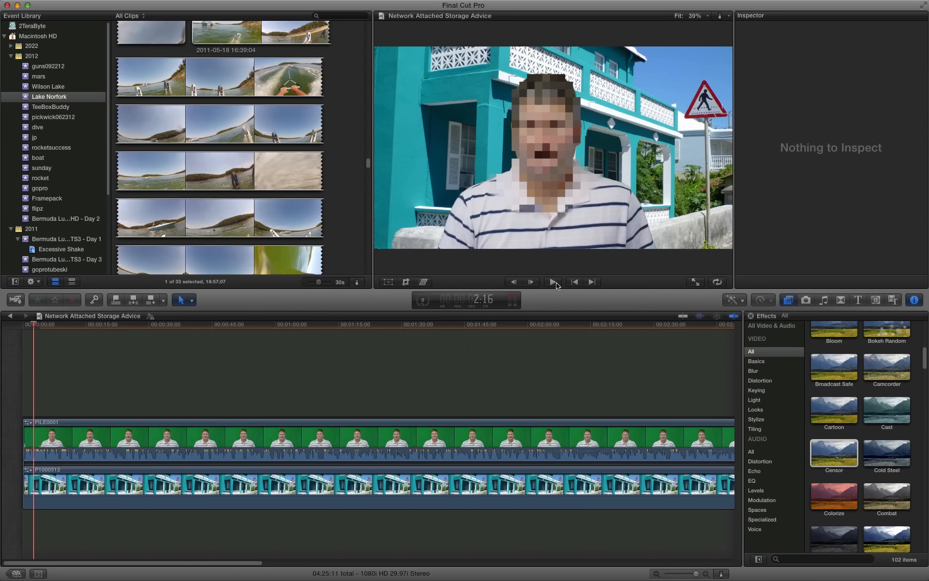
# Apply the Disguised audio effect to the FILE0001 clip and play the project from the start to hear it.
pyautogui.click(759, 455)
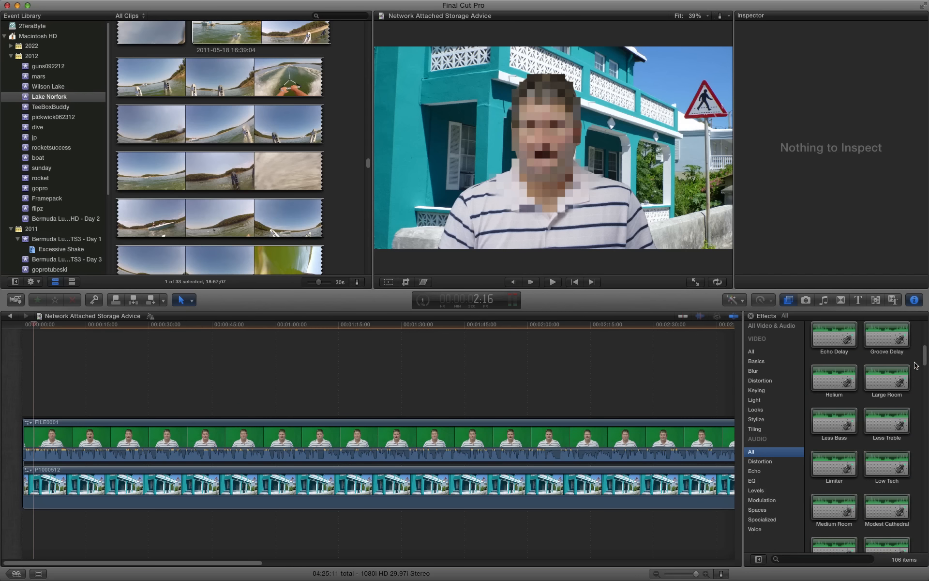
pyautogui.moveTo(926, 358); pyautogui.dragTo(926, 350)
pyautogui.click(835, 358)
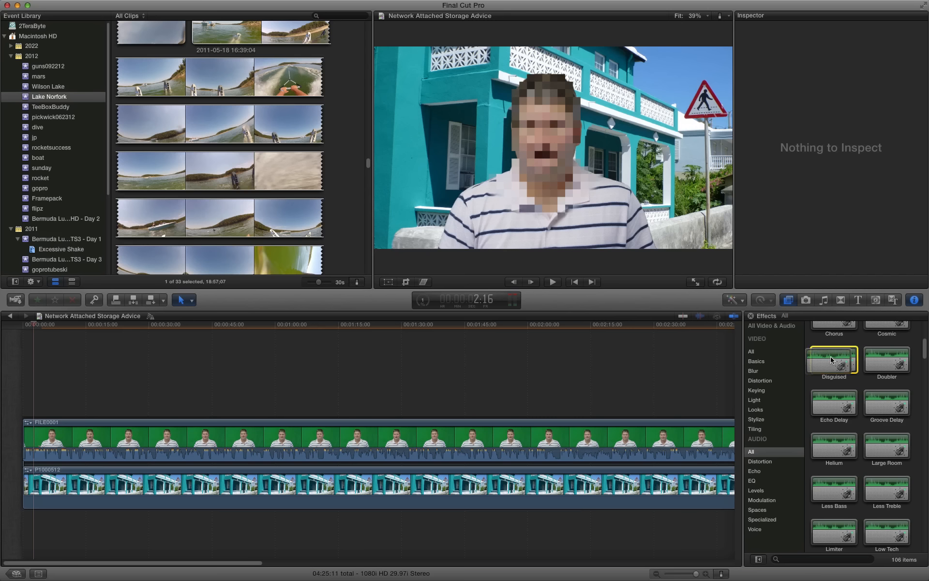
pyautogui.moveTo(836, 358); pyautogui.dragTo(77, 442)
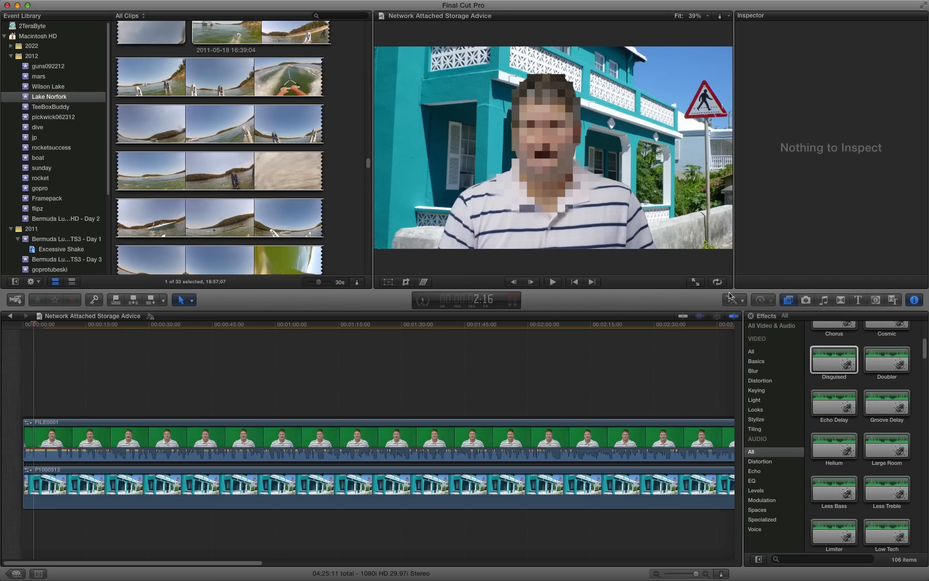
pyautogui.click(576, 283)
pyautogui.click(557, 283)
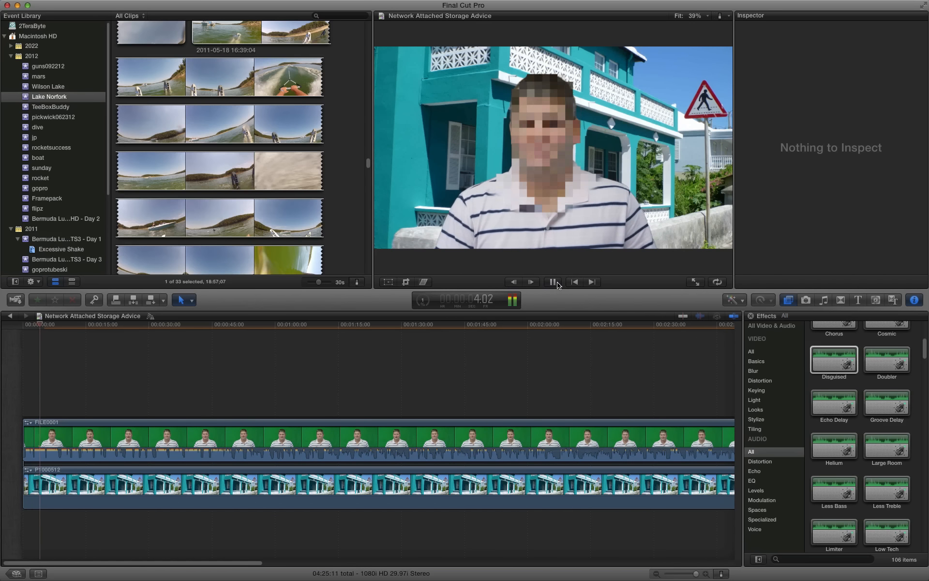
# Stop playback and show the audio settings of the FILE0001 clip.
pyautogui.click(554, 282)
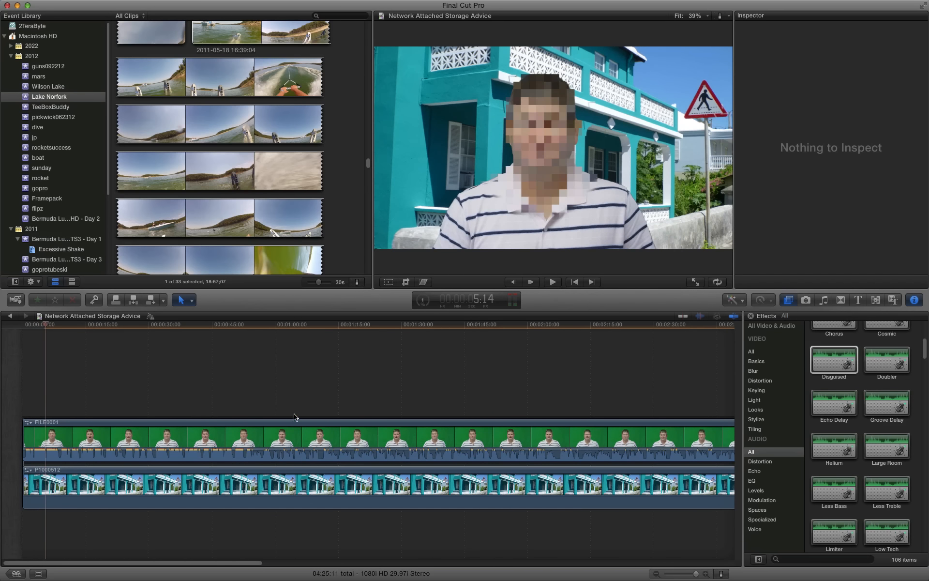
pyautogui.click(189, 435)
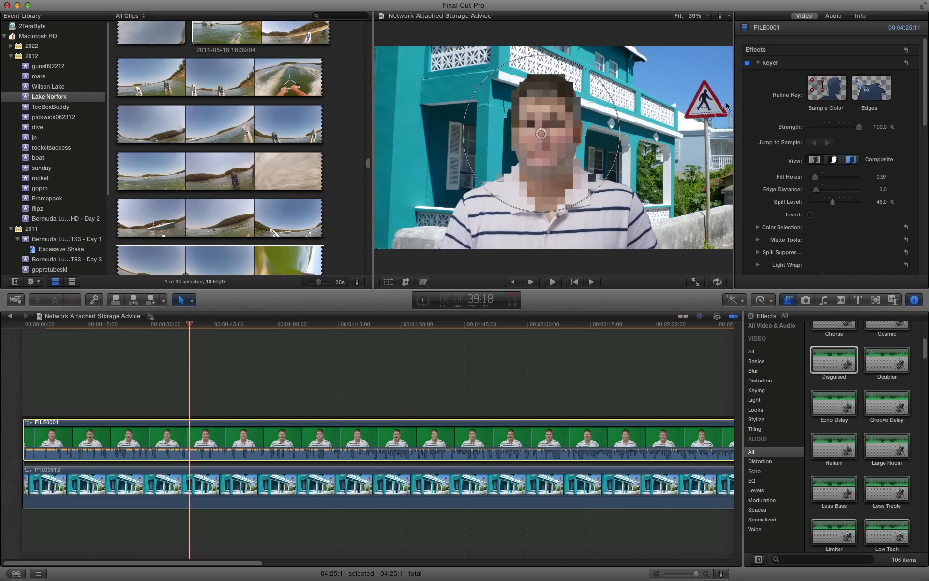
pyautogui.click(833, 16)
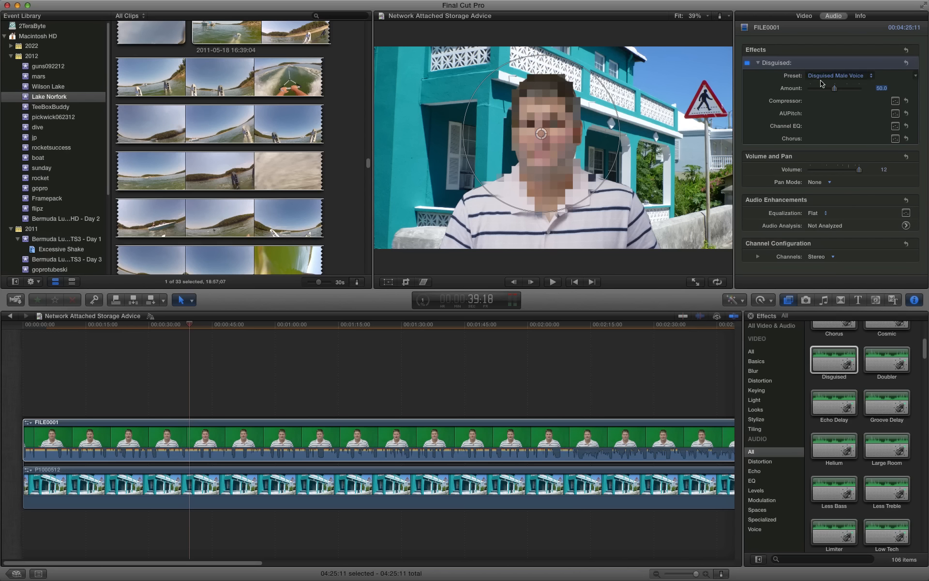
# Try the Male - News Scramble preset of the Disguised effect and play the project from the start for about four seconds.
pyautogui.click(851, 77)
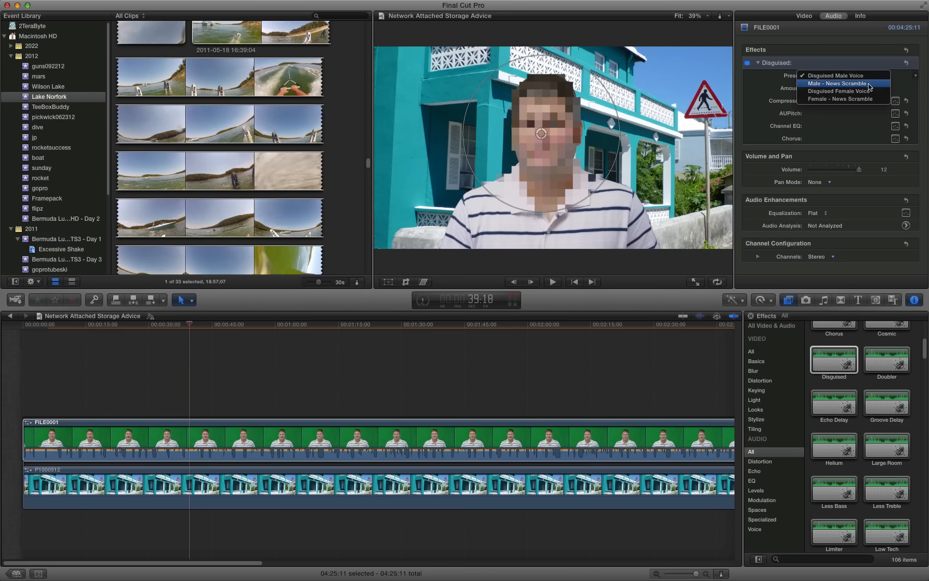
pyautogui.click(869, 84)
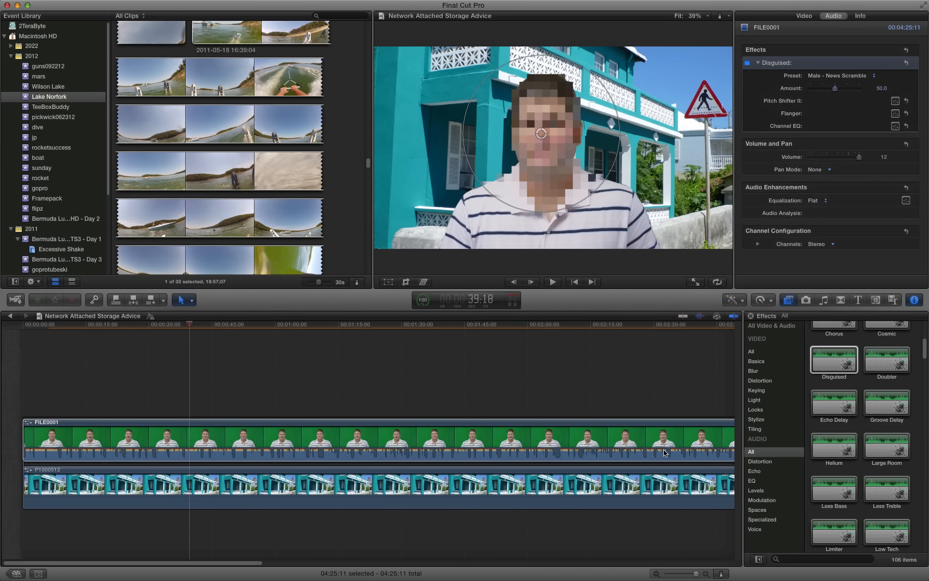
pyautogui.click(574, 281)
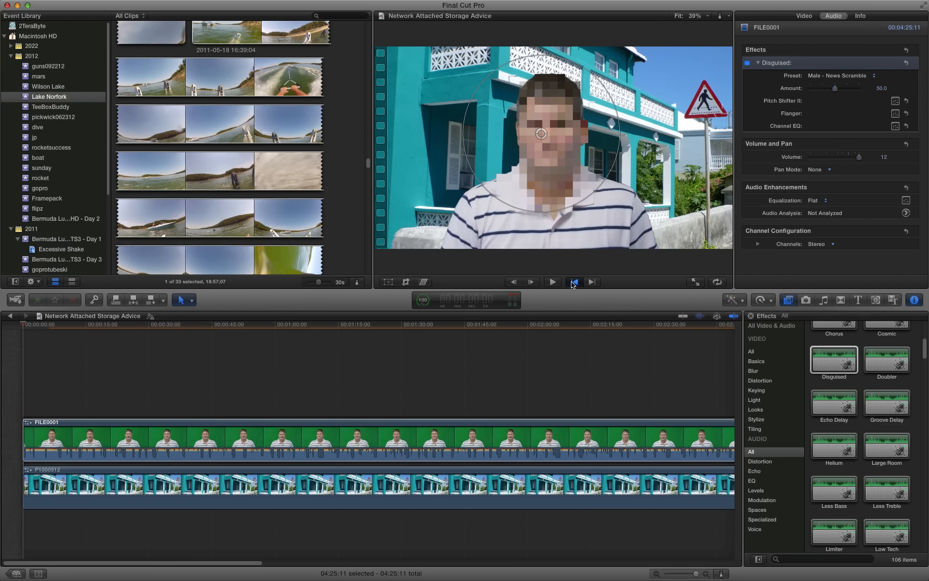
pyautogui.click(553, 283)
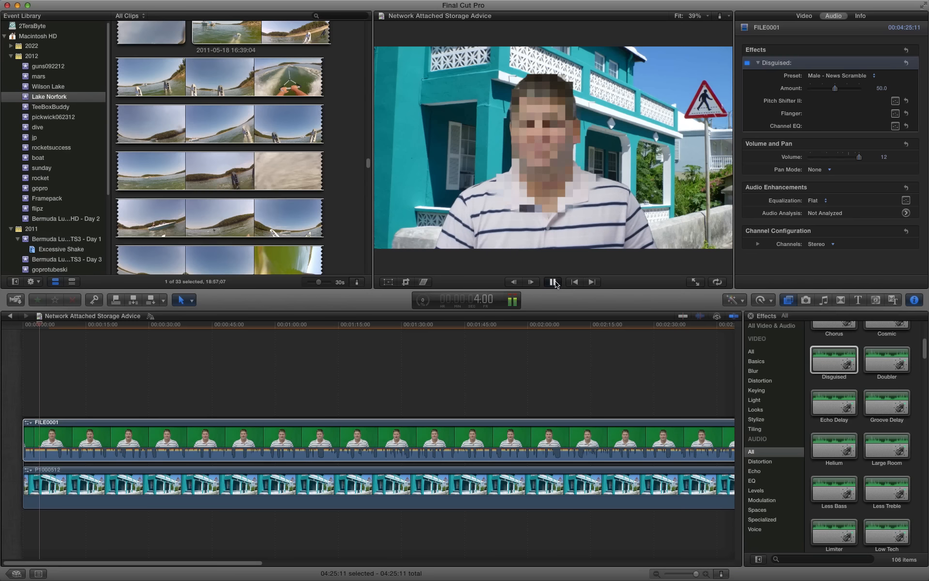
pyautogui.click(553, 282)
# Return the Disguised effect to the Disguised Male Voice preset and play the project from the start for about two seconds.
pyautogui.click(860, 77)
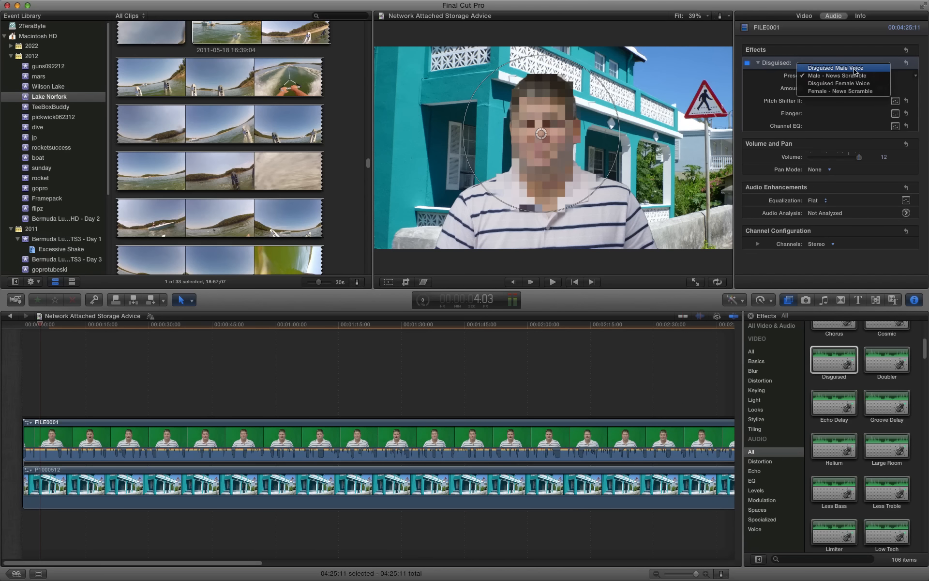
pyautogui.click(859, 69)
pyautogui.click(576, 282)
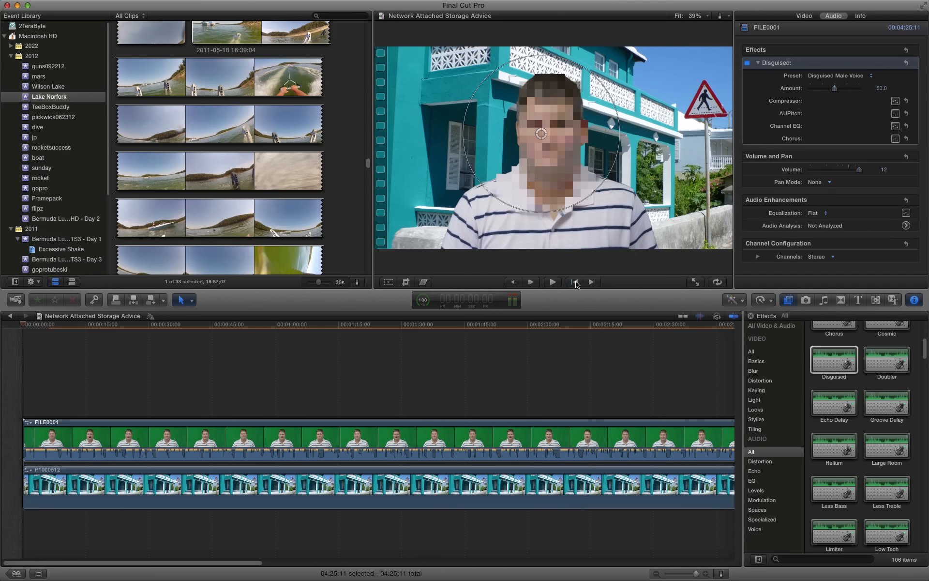
pyautogui.click(560, 281)
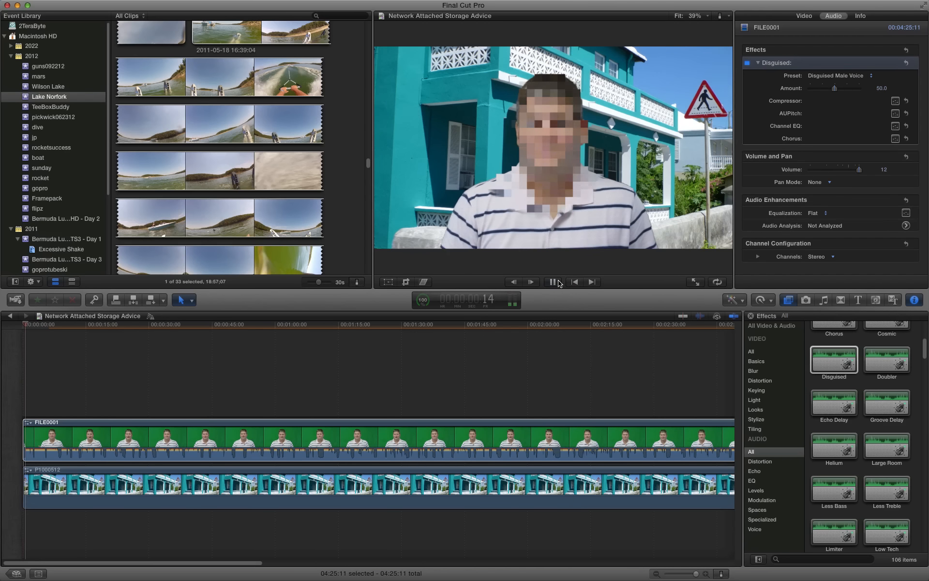
pyautogui.click(556, 283)
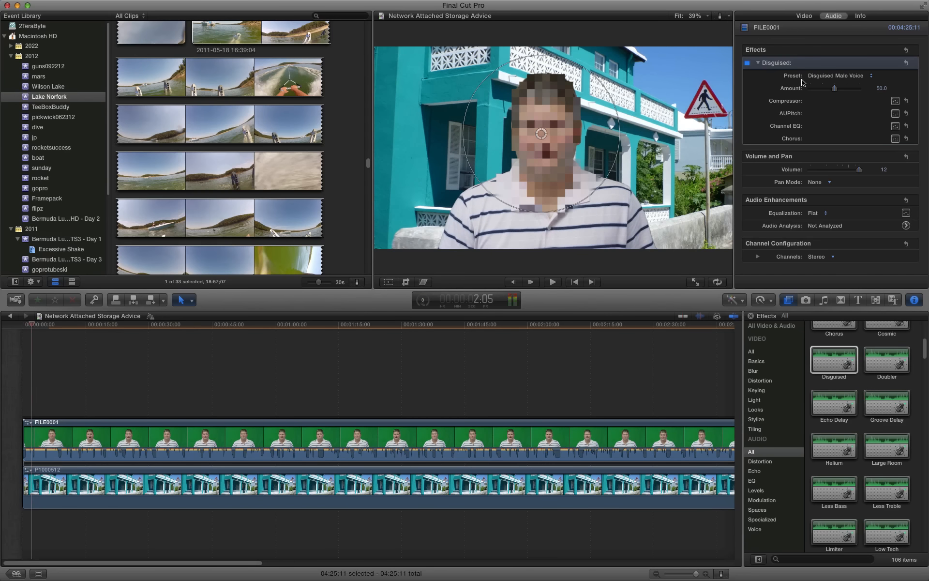
pyautogui.click(868, 77)
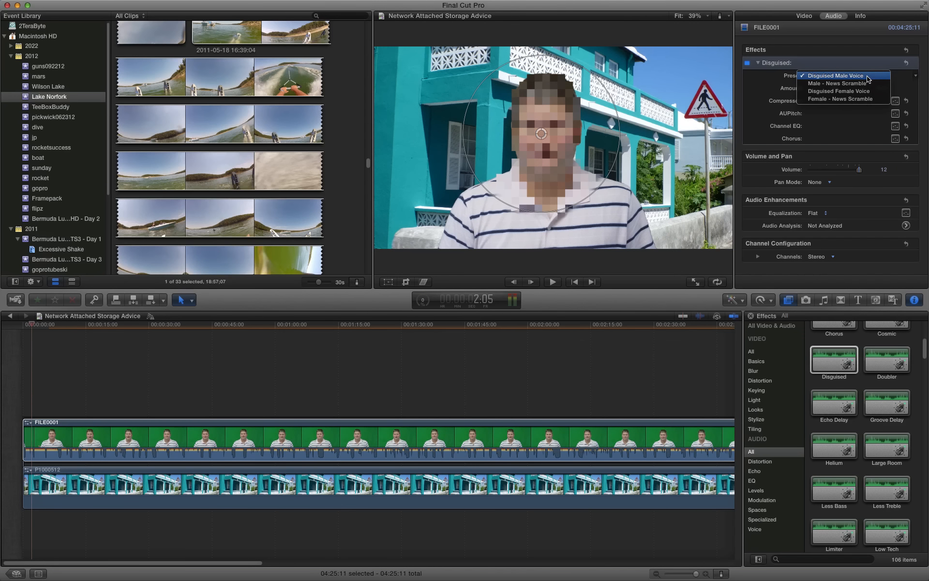
pyautogui.click(867, 76)
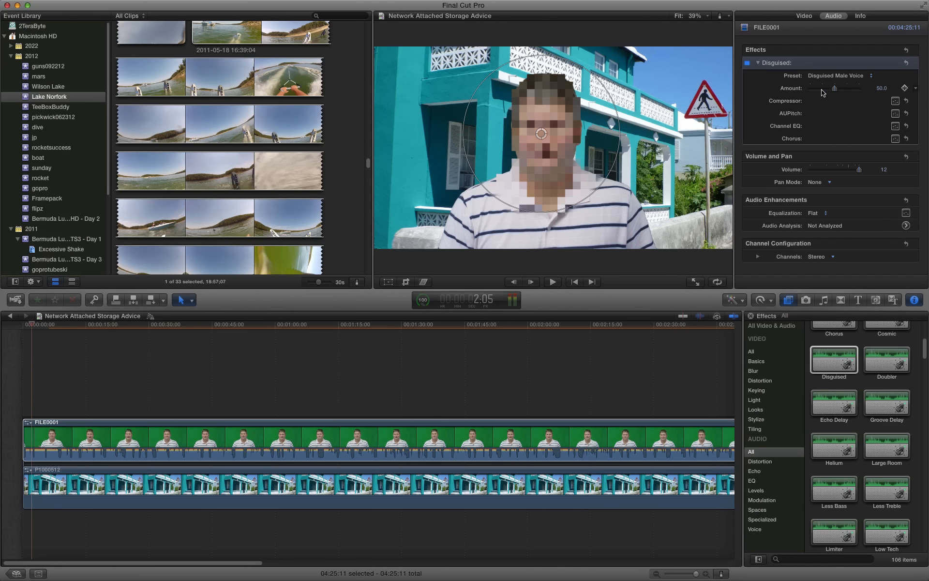
# Try the Disguised effect's Amount at 100 by playing the project from the start, and return the Amount to 50.
pyautogui.moveTo(842, 92); pyautogui.dragTo(865, 92)
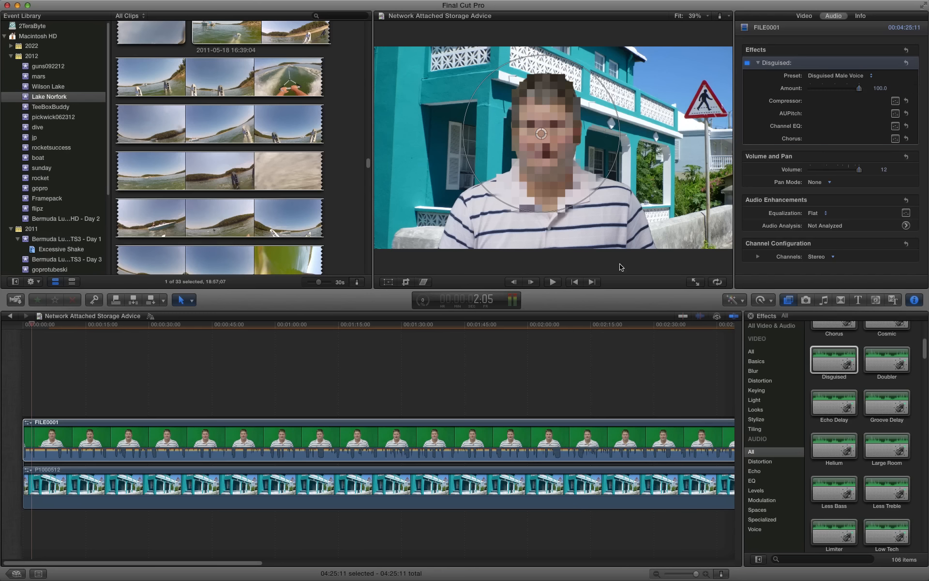
pyautogui.click(575, 283)
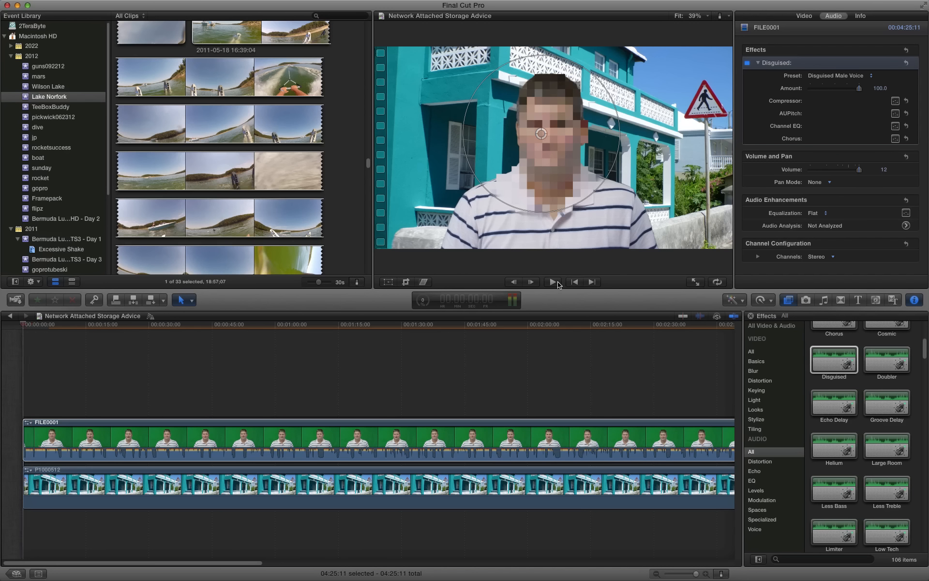
pyautogui.click(558, 284)
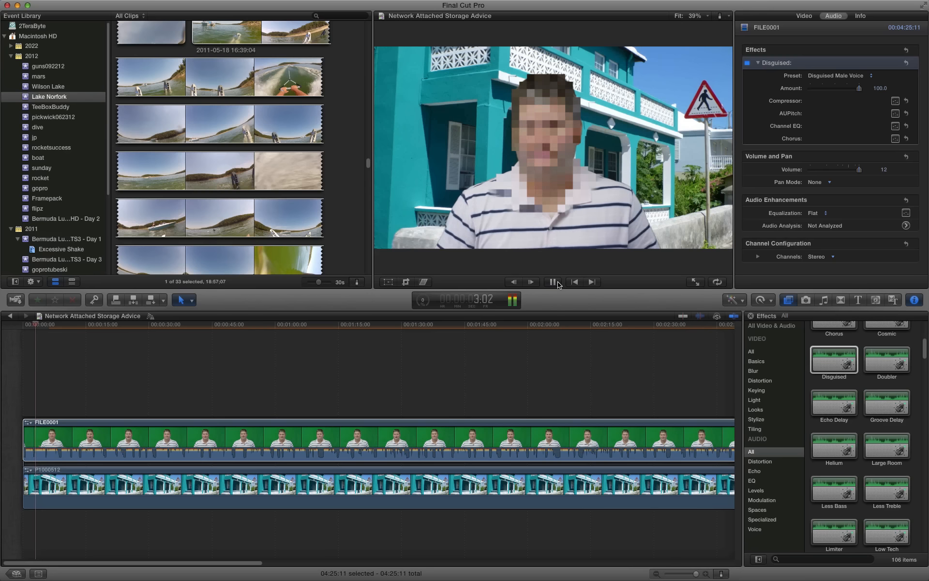
pyautogui.click(554, 283)
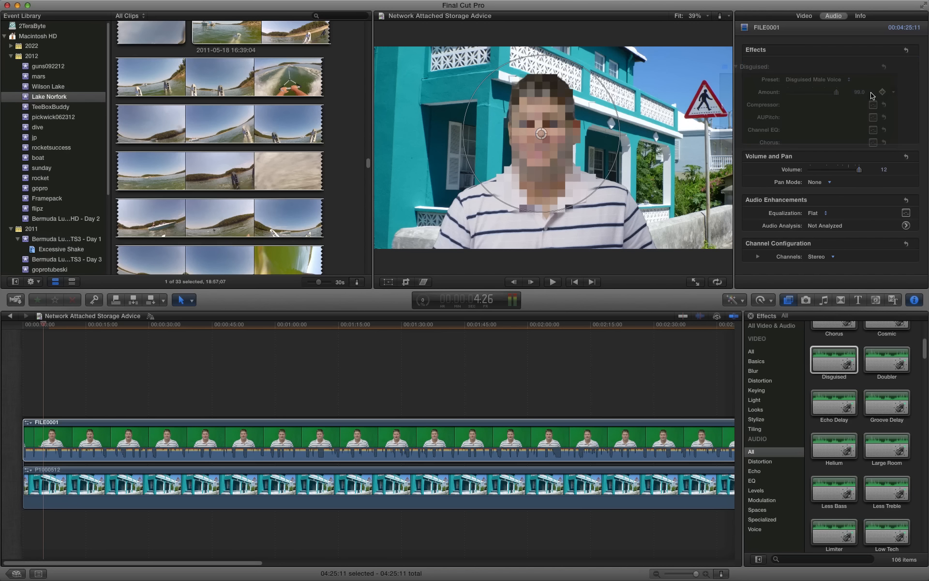
pyautogui.moveTo(859, 90); pyautogui.dragTo(838, 90)
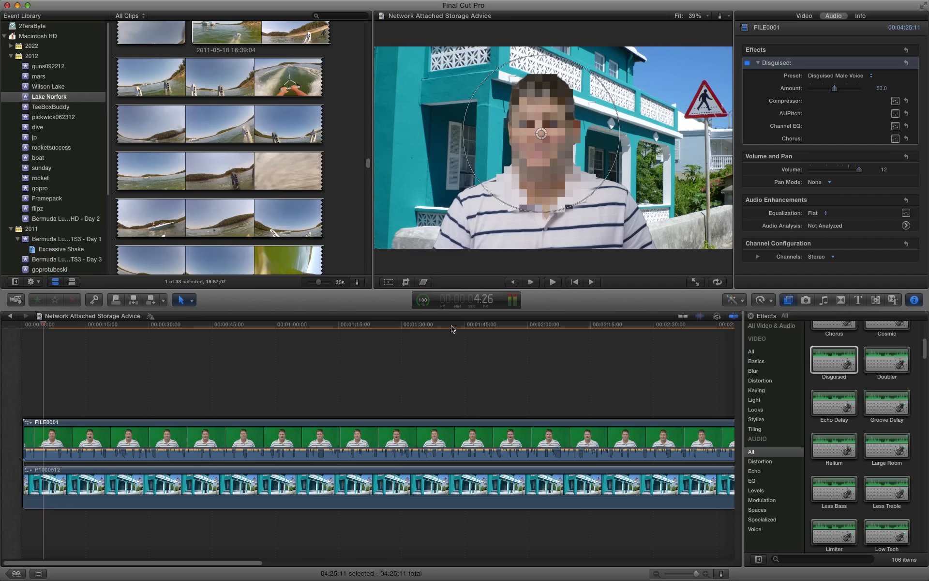